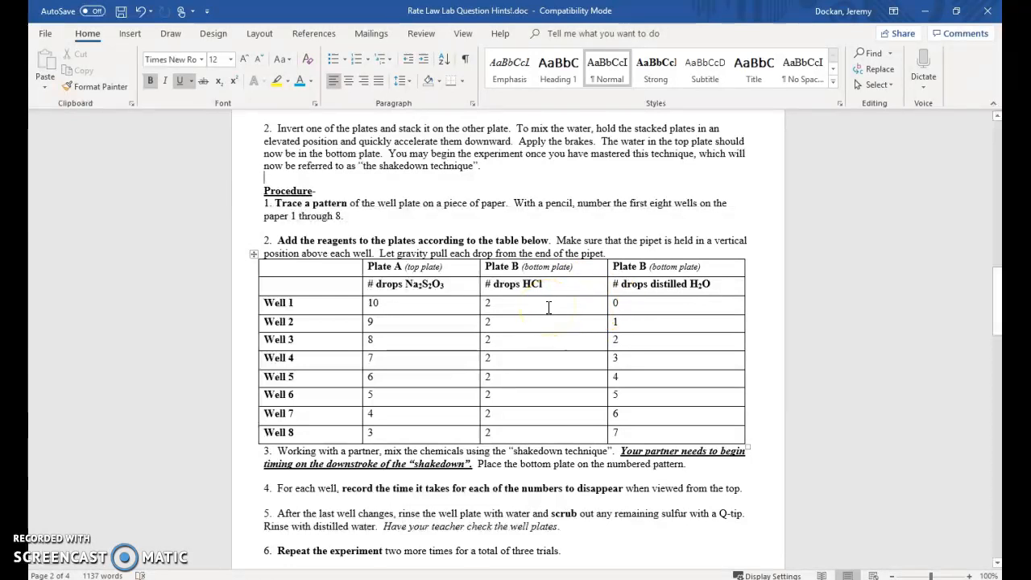
- Examine the trial time, average time and rate column headings in the "SHAKE-IT-DOWN" lab data sheet table
{"action": "scroll", "coordinate": [529, 287], "scroll_direction": "down", "scroll_amount": 12}
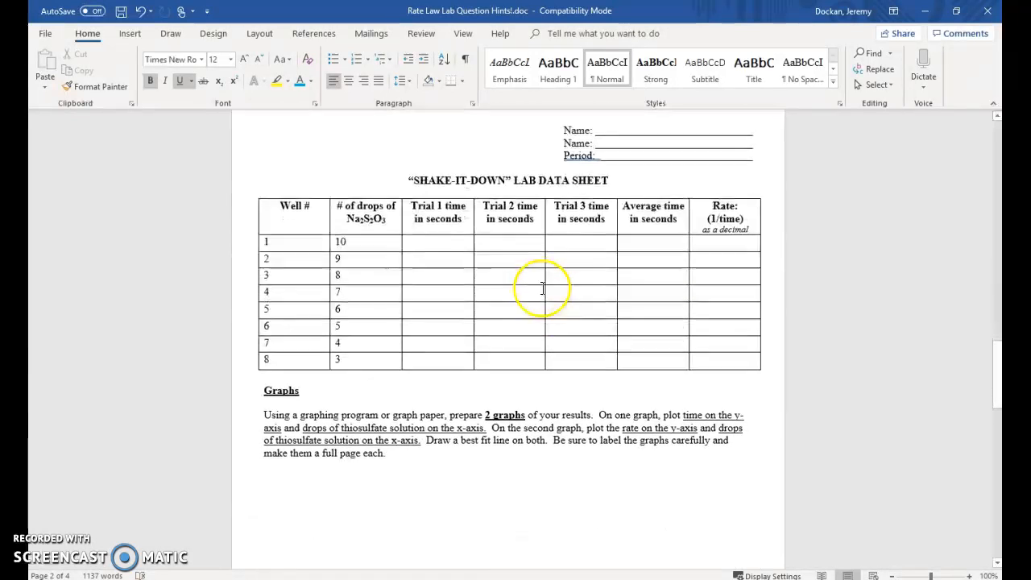
{"action": "left_click_drag", "start_coordinate": [413, 207], "coordinate": [600, 208]}
{"action": "left_click", "coordinate": [628, 211]}
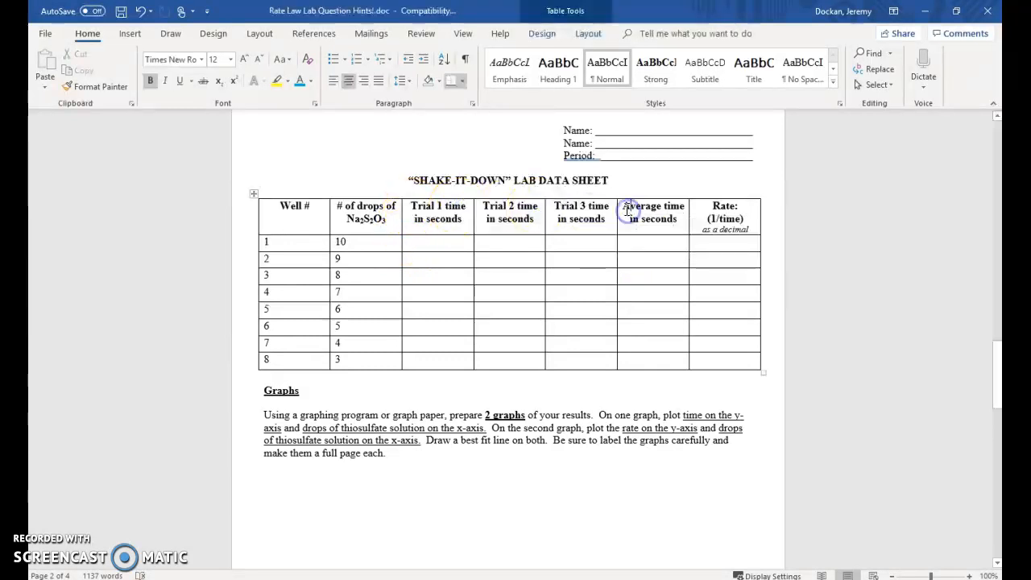
{"action": "left_click_drag", "start_coordinate": [679, 212], "coordinate": [681, 216]}
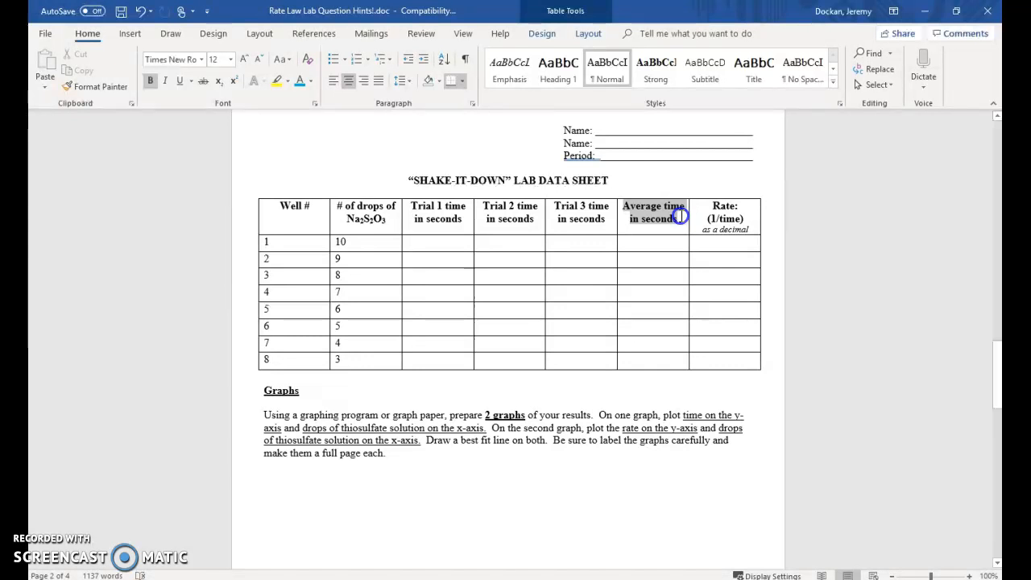
{"action": "left_click_drag", "start_coordinate": [681, 216], "coordinate": [681, 215]}
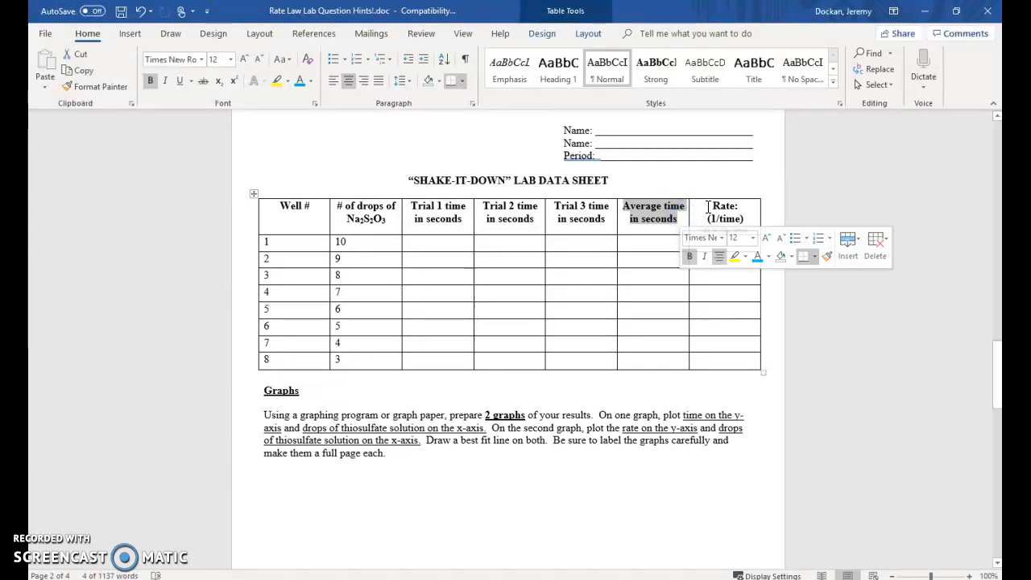
{"action": "left_click", "coordinate": [725, 211]}
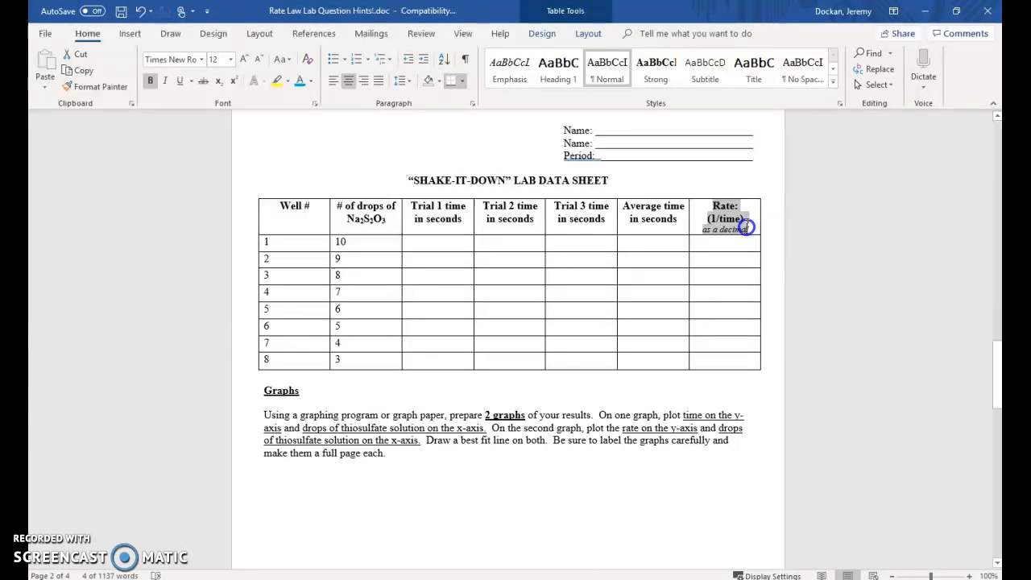
{"action": "left_click_drag", "start_coordinate": [748, 229], "coordinate": [751, 230]}
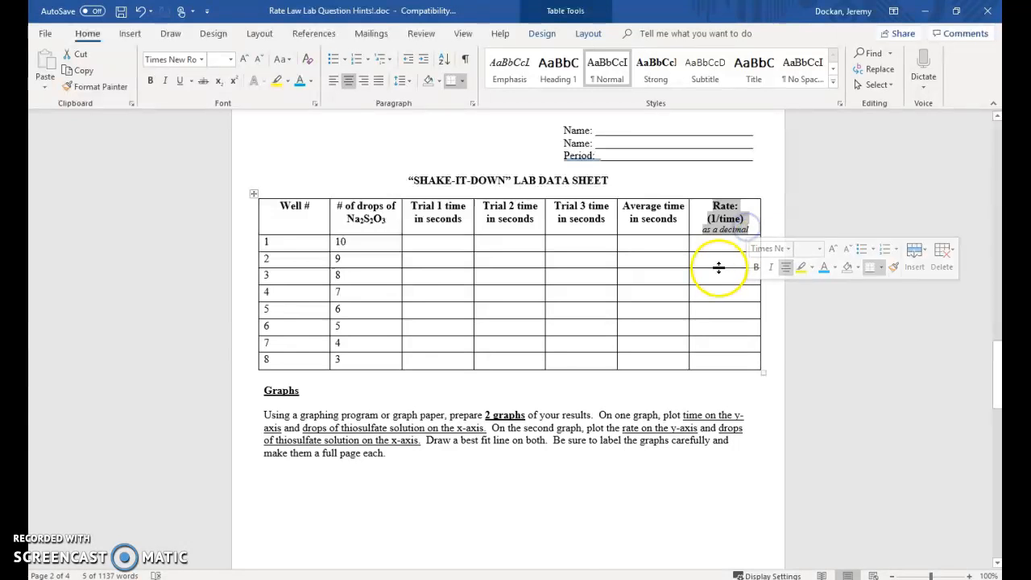
{"action": "left_click", "coordinate": [672, 188]}
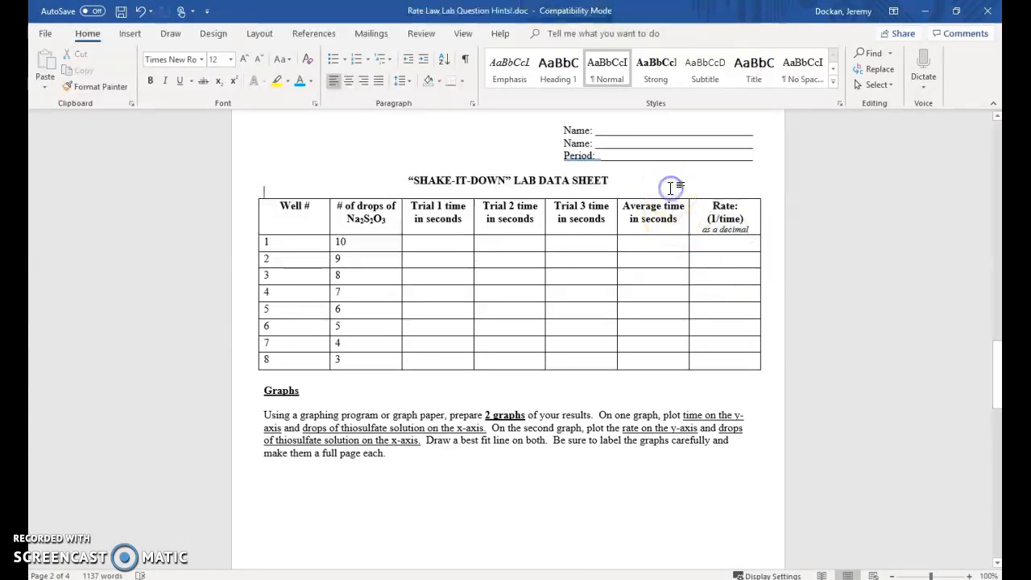
- Review the full-credit Graphs and Questions requirements in the grading rubric on the document's first page
{"action": "scroll", "coordinate": [672, 188], "scroll_direction": "up", "scroll_amount": 20}
{"action": "scroll", "coordinate": [671, 188], "scroll_direction": "up", "scroll_amount": 15}
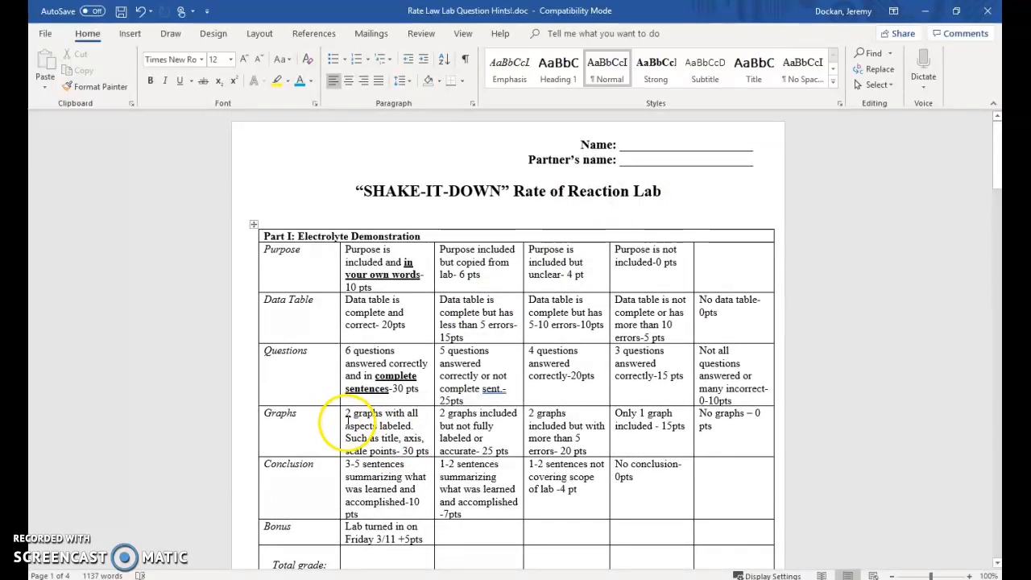
{"action": "left_click_drag", "start_coordinate": [359, 431], "coordinate": [396, 448]}
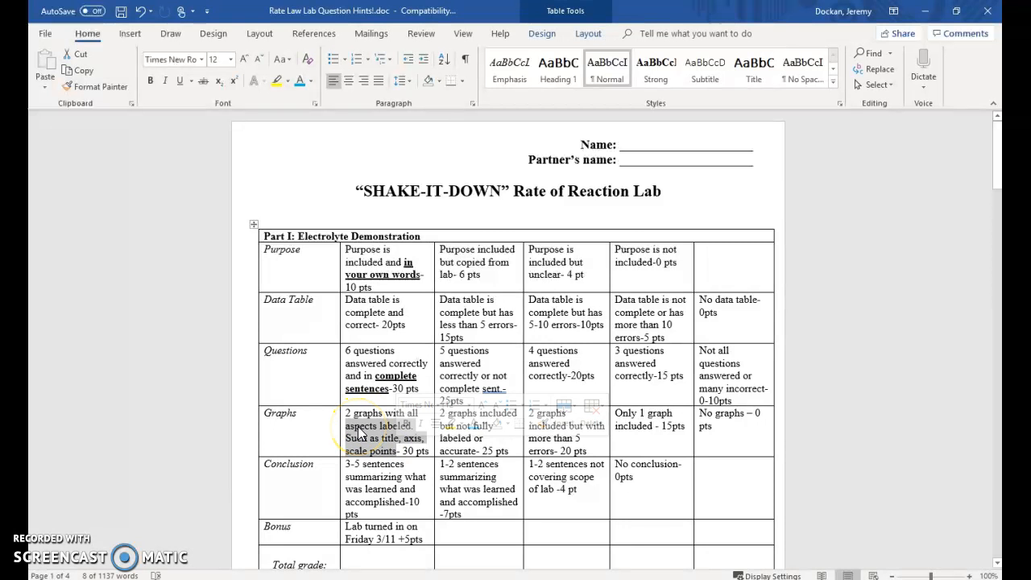
{"action": "left_click", "coordinate": [376, 388]}
- Switch to the Rate Law Example!.xlsx workbook in Excel and review the thiosulfate drops, average time and rate data
{"action": "mouse_move", "coordinate": [377, 578]}
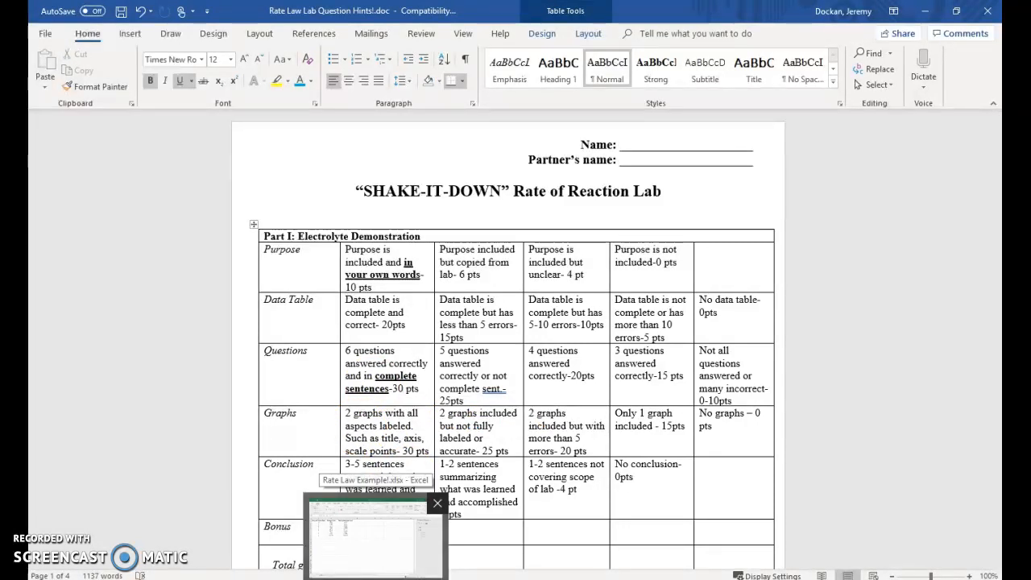
{"action": "left_click", "coordinate": [376, 540]}
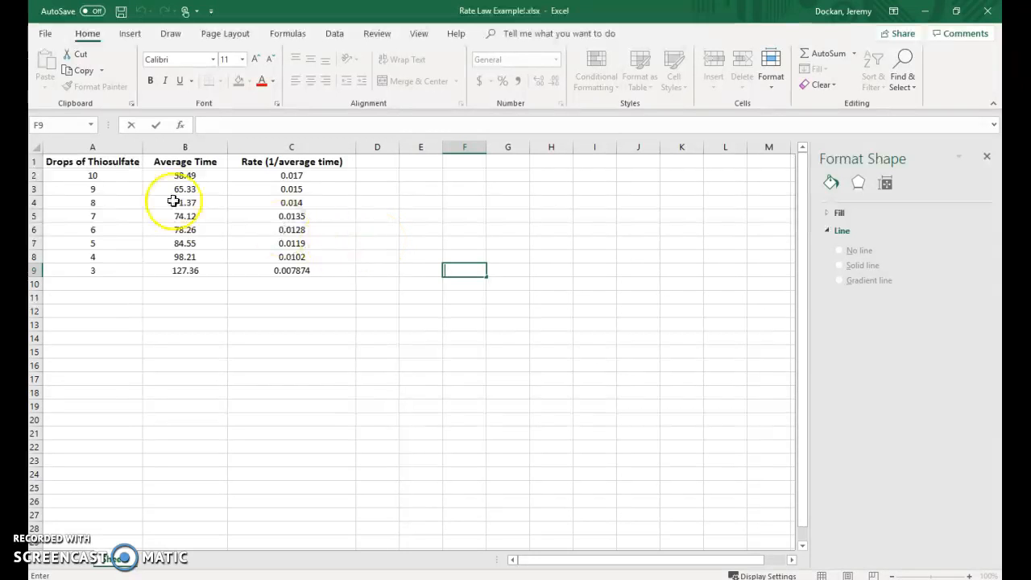
{"action": "left_click_drag", "start_coordinate": [102, 175], "coordinate": [108, 269]}
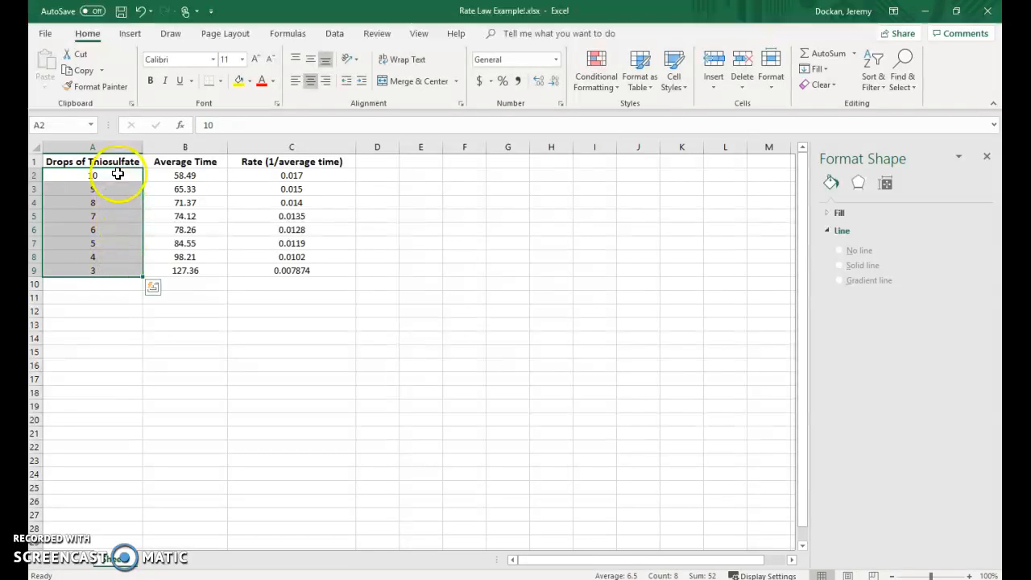
{"action": "left_click_drag", "start_coordinate": [195, 174], "coordinate": [215, 271]}
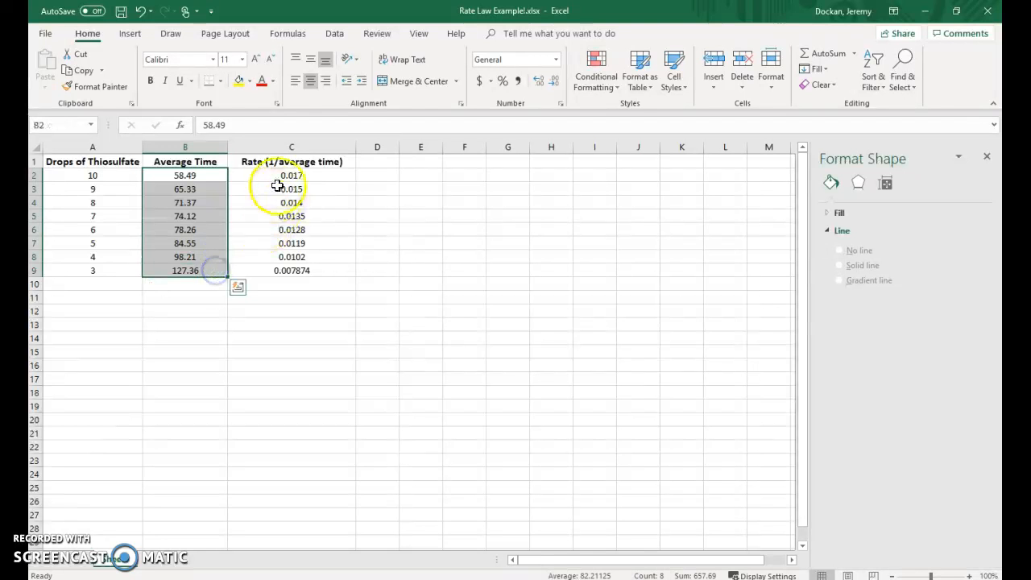
{"action": "left_click_drag", "start_coordinate": [280, 176], "coordinate": [302, 269]}
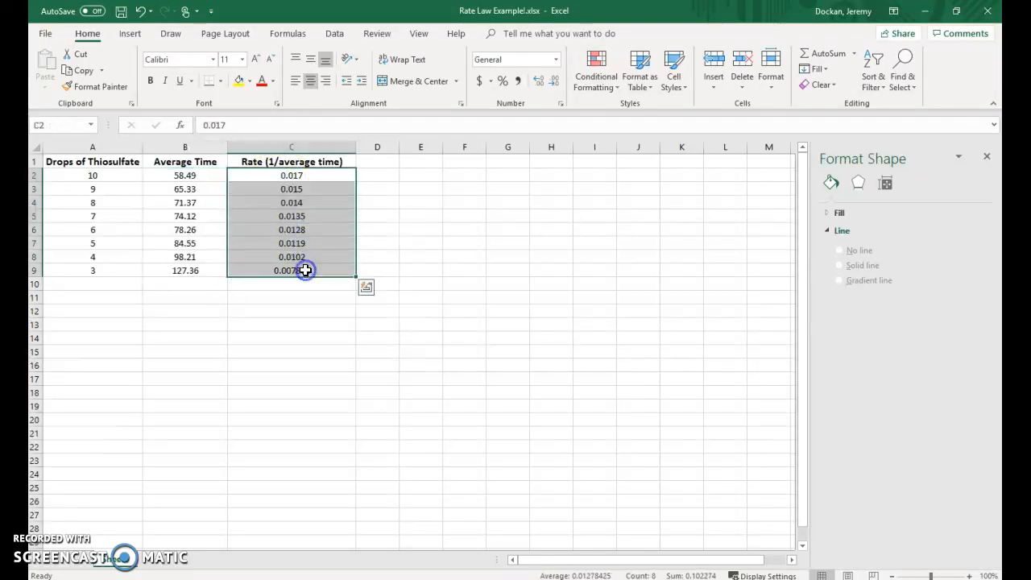
{"action": "left_click", "coordinate": [429, 258]}
{"action": "left_click_drag", "start_coordinate": [115, 177], "coordinate": [288, 271]}
{"action": "left_click", "coordinate": [275, 325]}
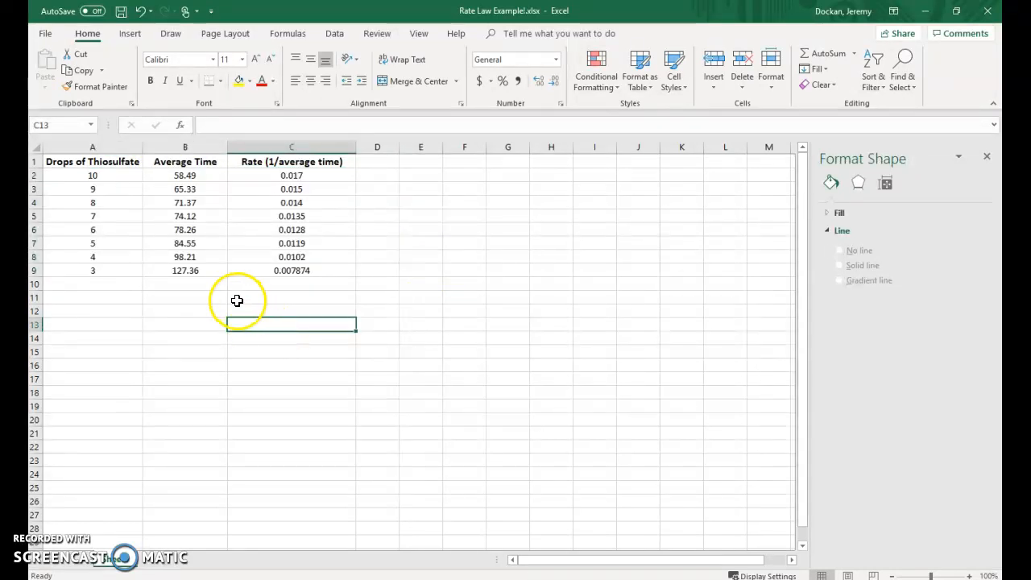
- Insert a Scatter with Smooth Lines and Markers chart from the thiosulfate drops in A2:A9 and average times in B2:B9
{"action": "left_click_drag", "start_coordinate": [122, 175], "coordinate": [116, 271]}
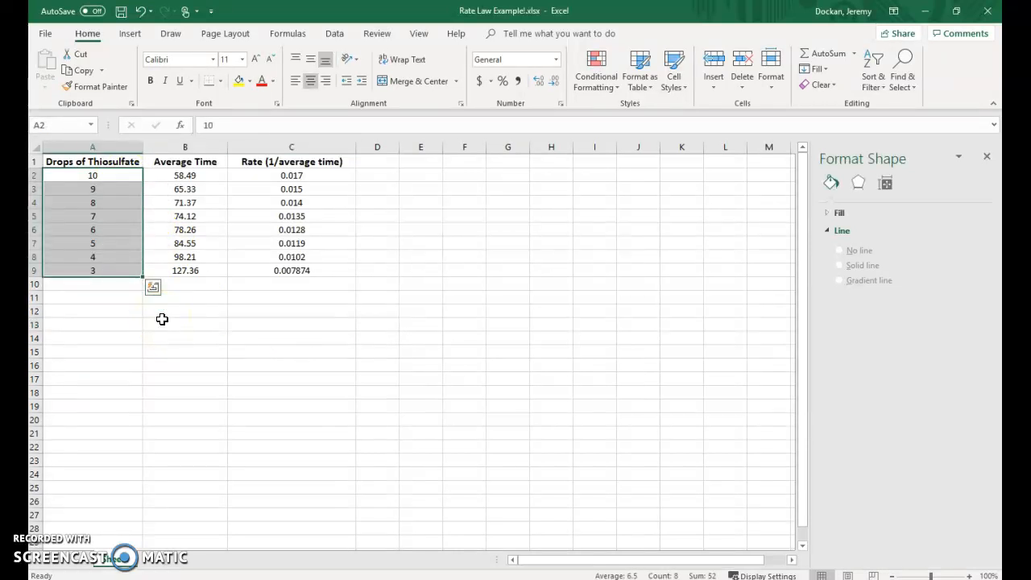
{"action": "left_click_drag", "start_coordinate": [198, 175], "coordinate": [205, 269]}
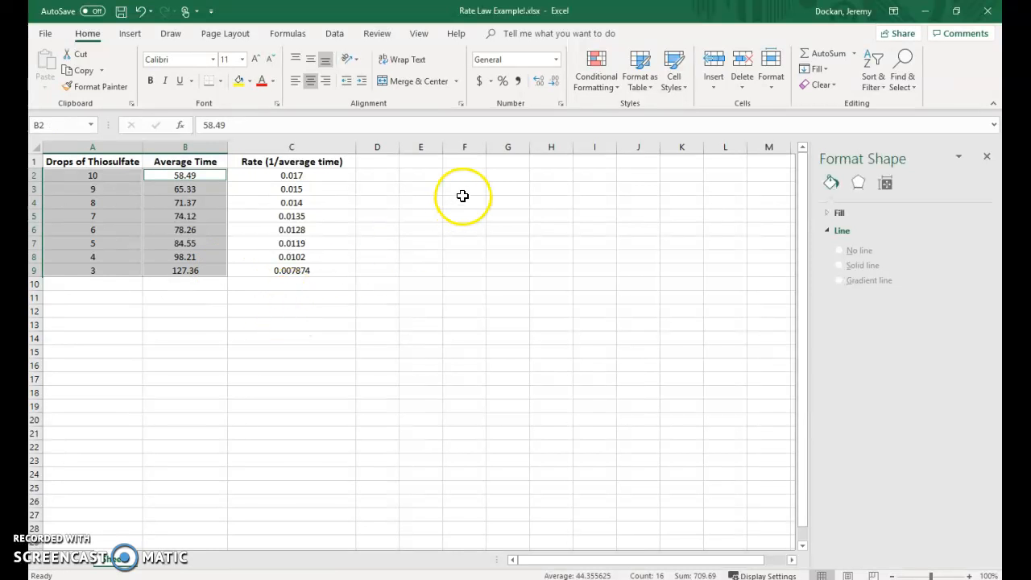
{"action": "left_click", "coordinate": [131, 34]}
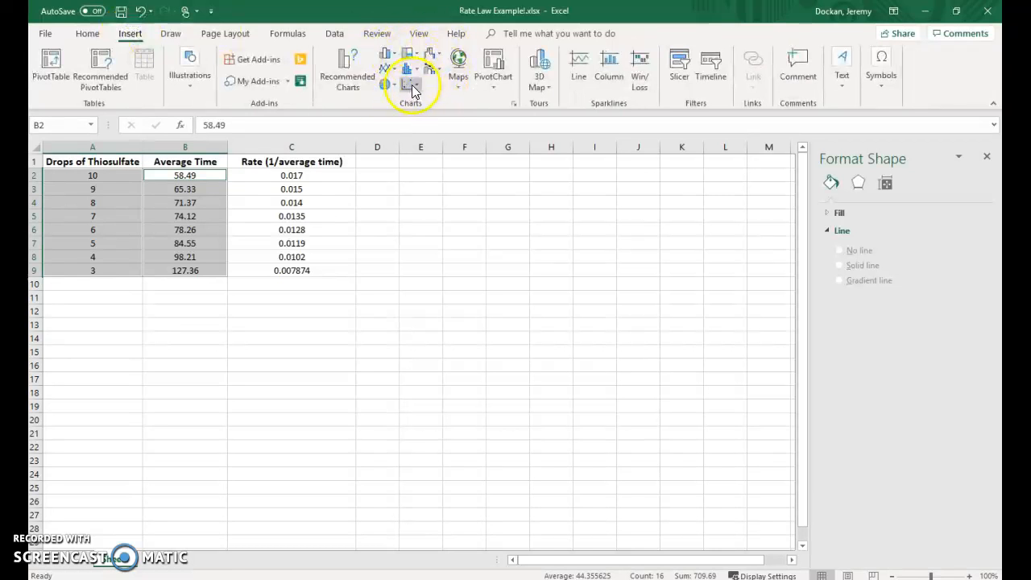
{"action": "left_click", "coordinate": [412, 87]}
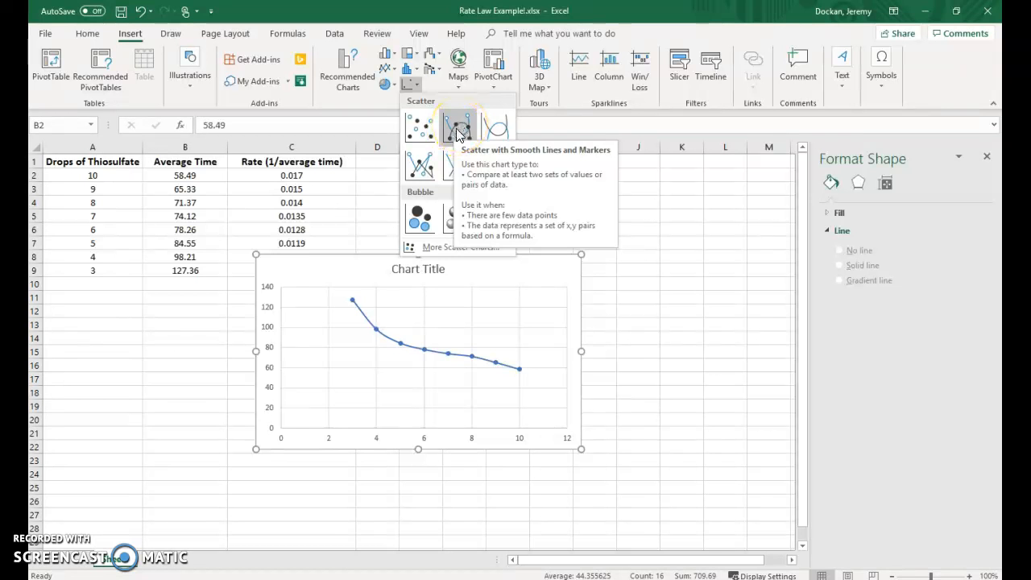
{"action": "left_click", "coordinate": [458, 133]}
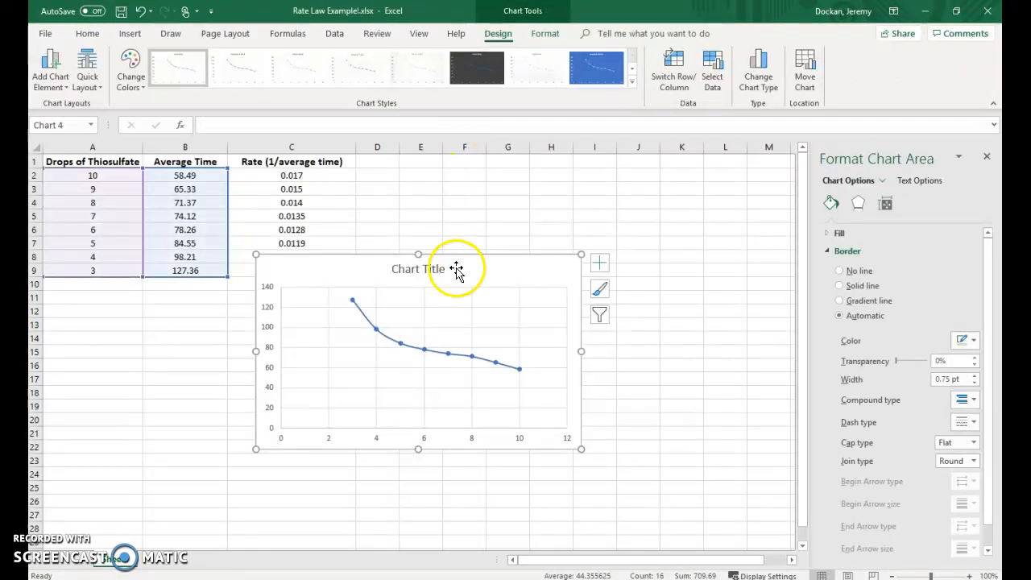
- Replace the new chart's placeholder title with "Drops v. Time"
{"action": "triple_click", "coordinate": [430, 270]}
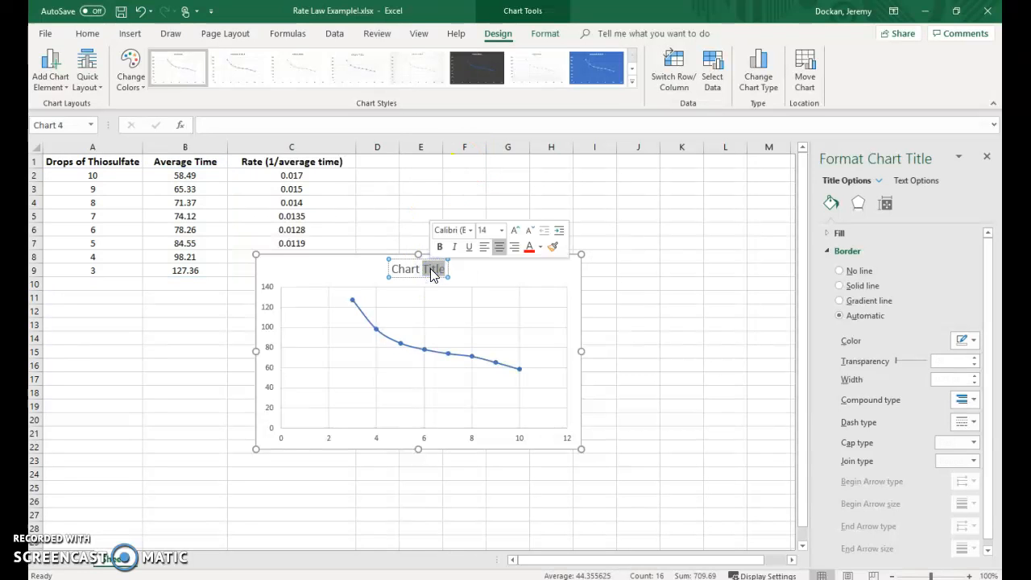
{"action": "type", "text": "C"}
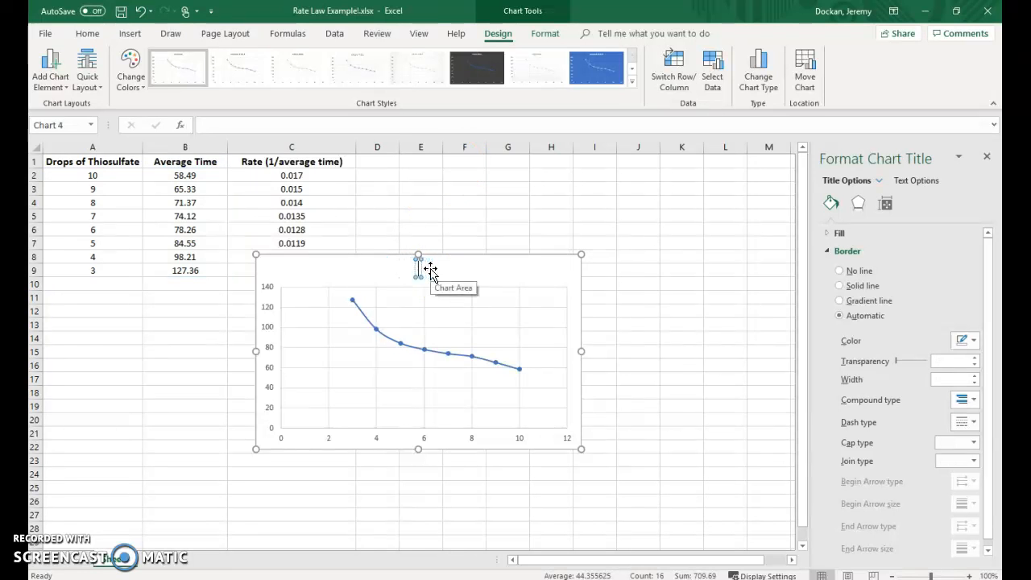
{"action": "type", "text": "rops v. Time"}
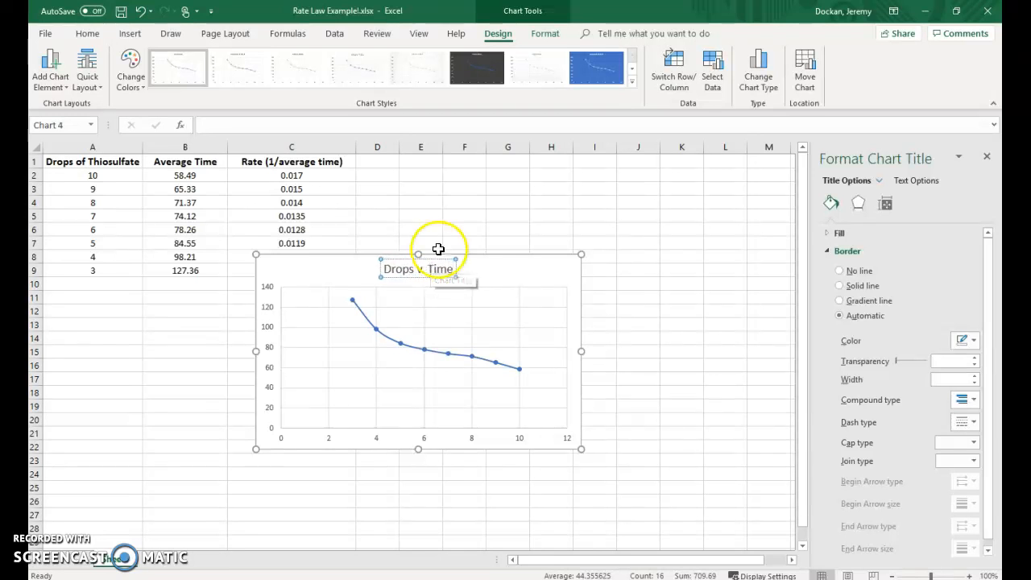
{"action": "left_click", "coordinate": [524, 260]}
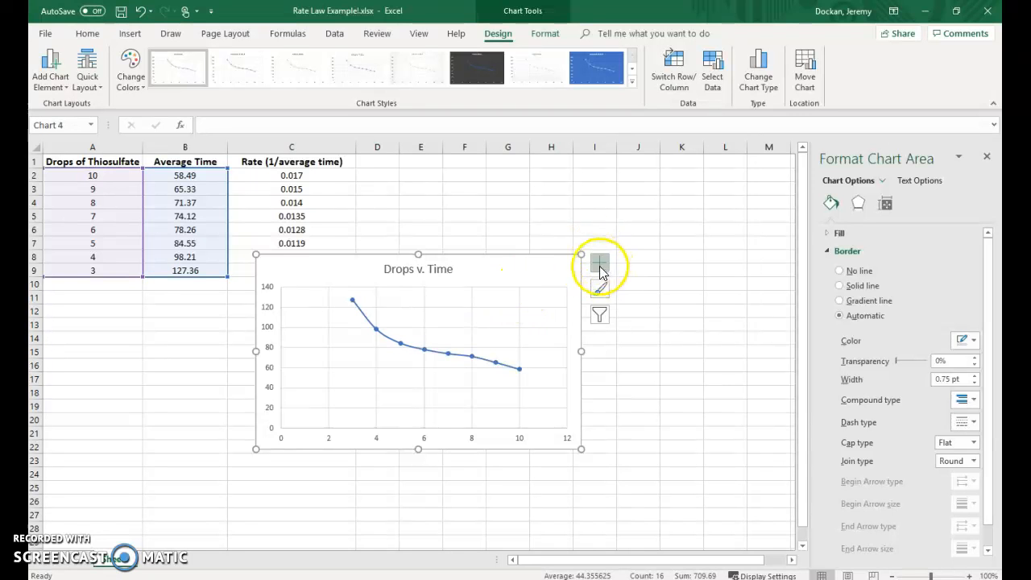
- Add axis titles to the Drops v. Time chart, naming the vertical axis "Time" and the horizontal axis "Drops"
{"action": "left_click", "coordinate": [601, 268]}
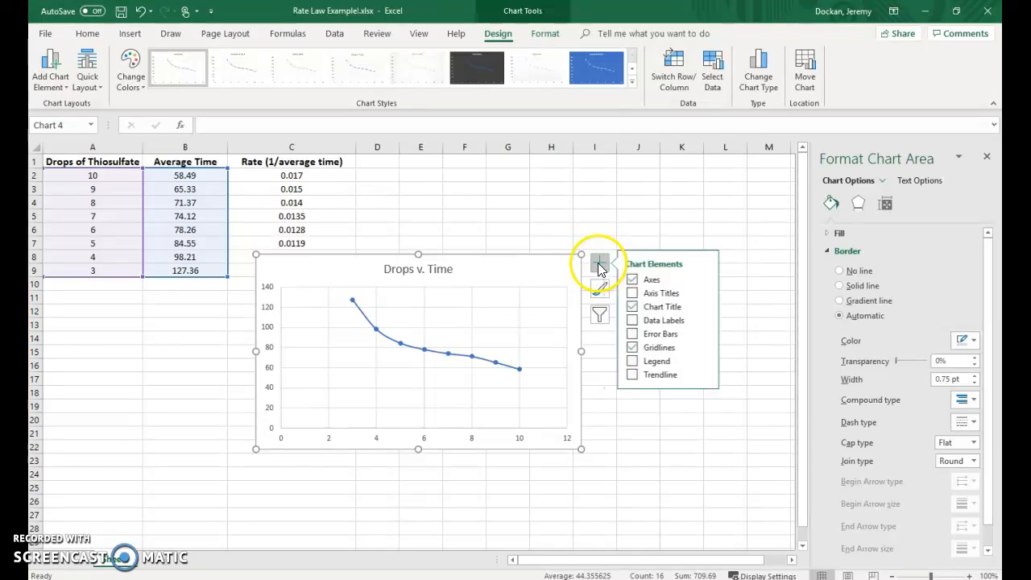
{"action": "left_click", "coordinate": [635, 294]}
{"action": "left_click", "coordinate": [636, 297]}
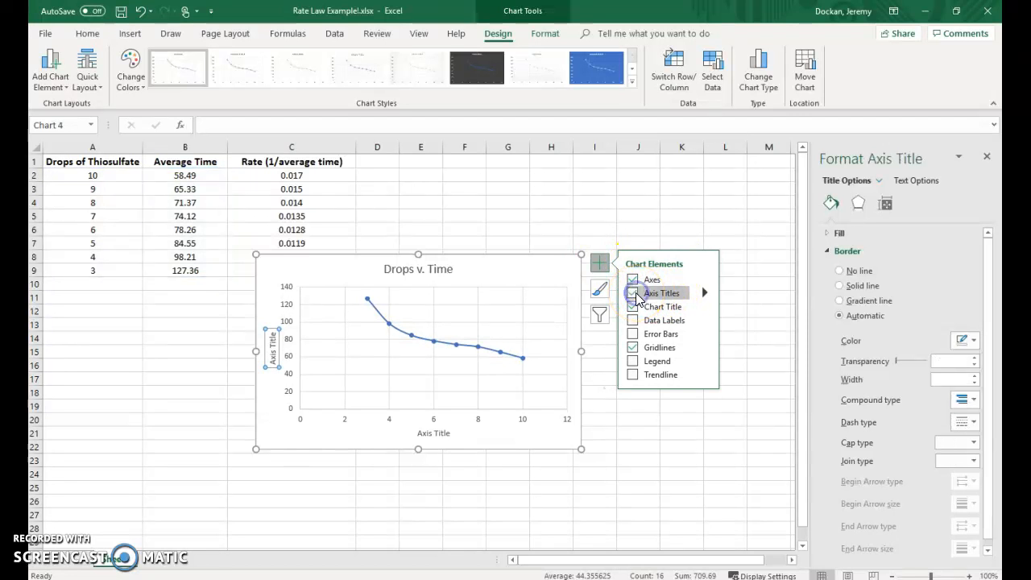
{"action": "triple_click", "coordinate": [274, 355]}
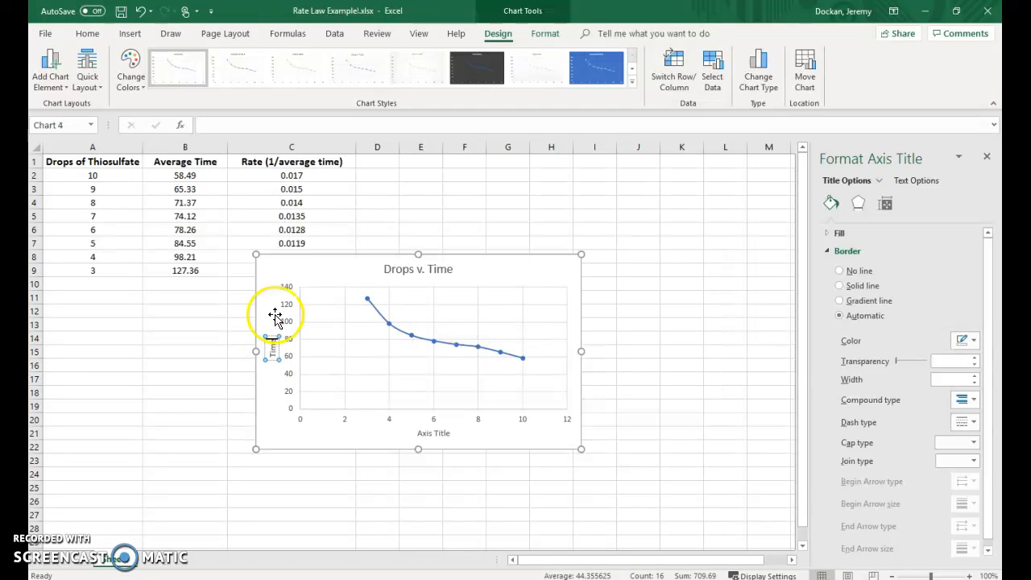
{"action": "triple_click", "coordinate": [433, 433]}
{"action": "key", "text": "BackSpace"}
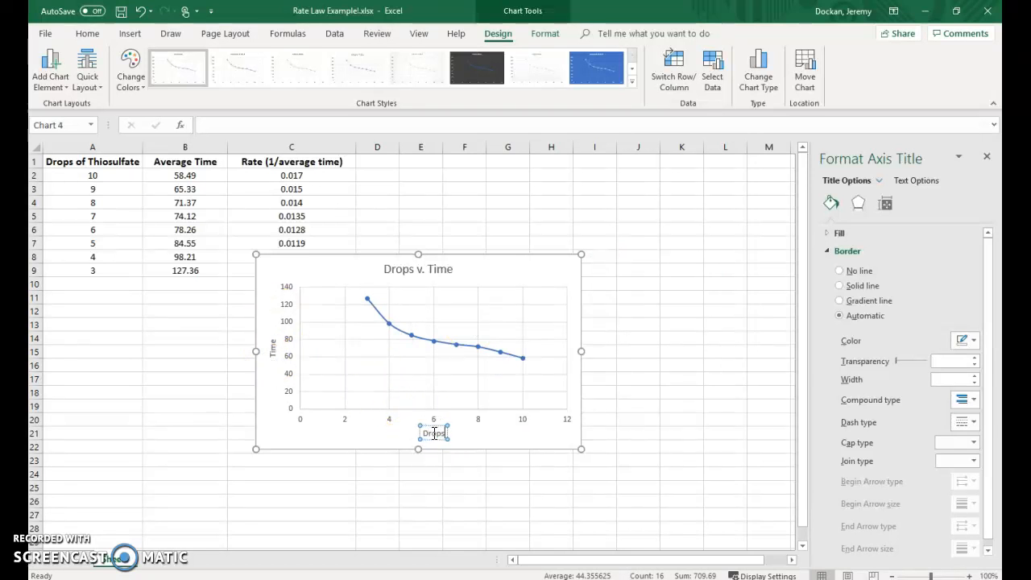
{"action": "left_click", "coordinate": [572, 436]}
{"action": "left_click", "coordinate": [704, 344]}
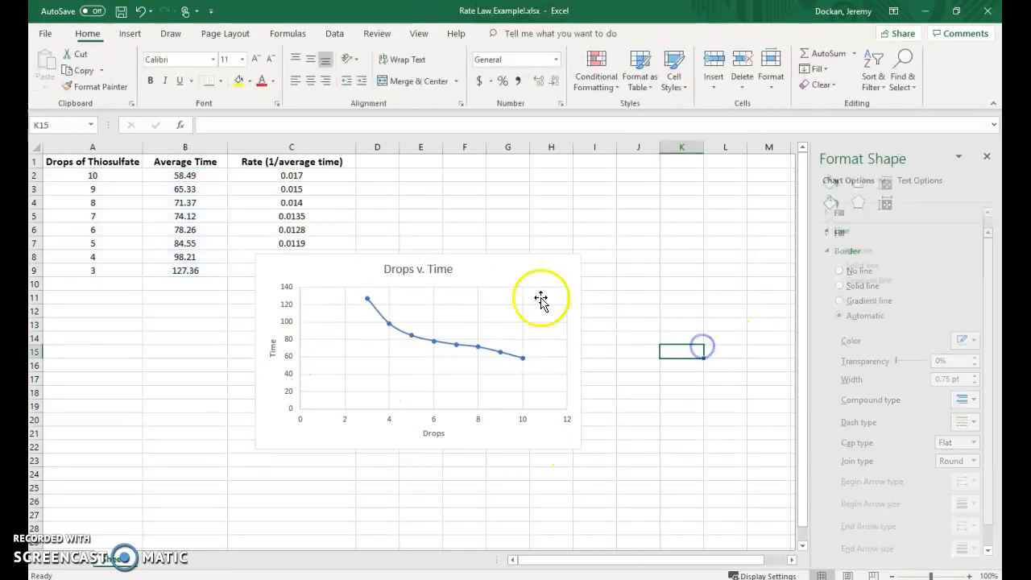
- Move the Drops v. Time chart to the empty cells directly below the data table
{"action": "left_click_drag", "start_coordinate": [539, 278], "coordinate": [287, 311]}
{"action": "left_click", "coordinate": [558, 331]}
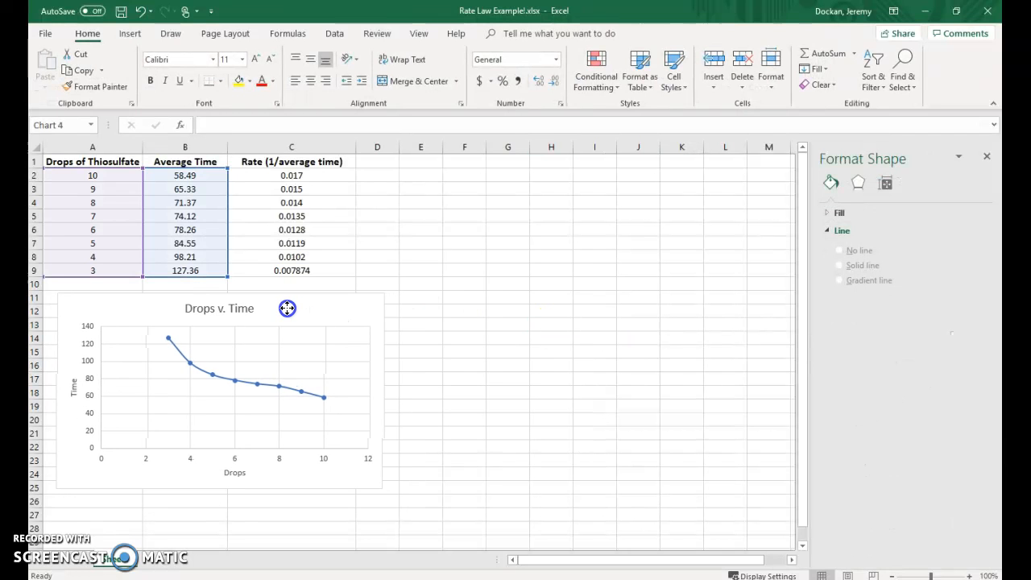
{"action": "left_click", "coordinate": [496, 300]}
- Insert a Scatter with Smooth Lines and Markers chart from the thiosulfate drops in A2:A9 and rates in C2:C9
{"action": "left_click_drag", "start_coordinate": [93, 182], "coordinate": [101, 267]}
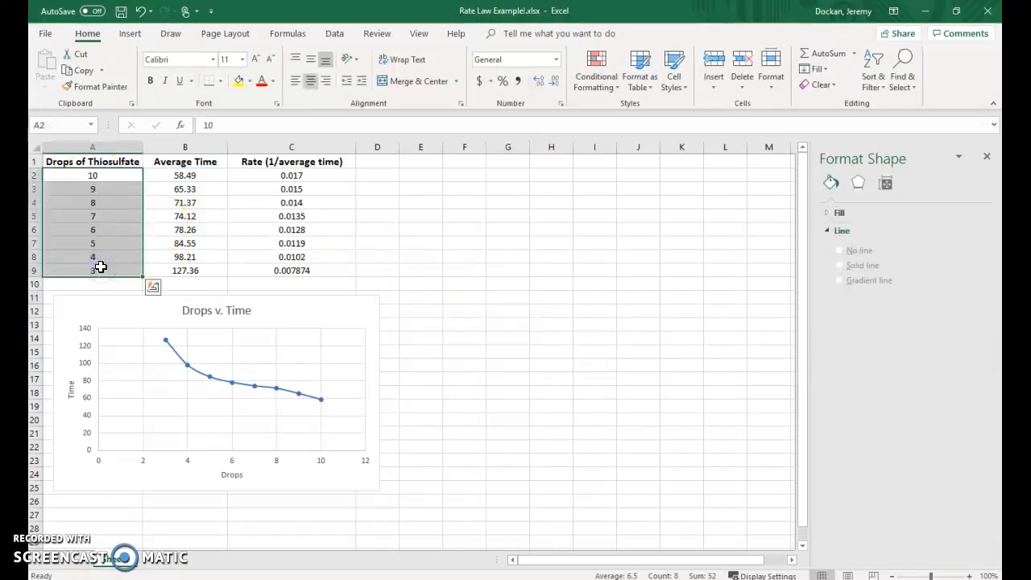
{"action": "left_click_drag", "start_coordinate": [288, 177], "coordinate": [288, 269]}
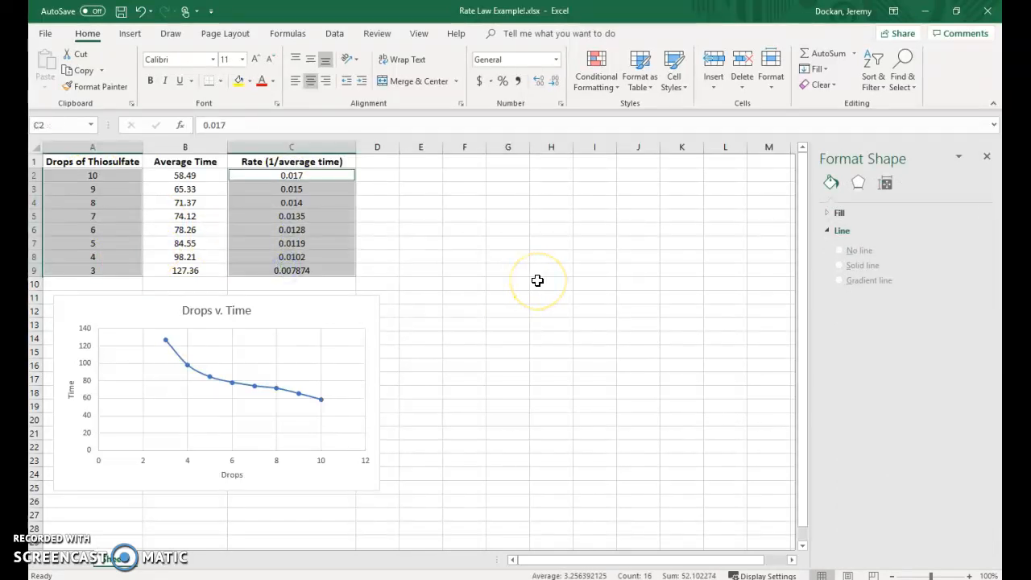
{"action": "left_click", "coordinate": [129, 33]}
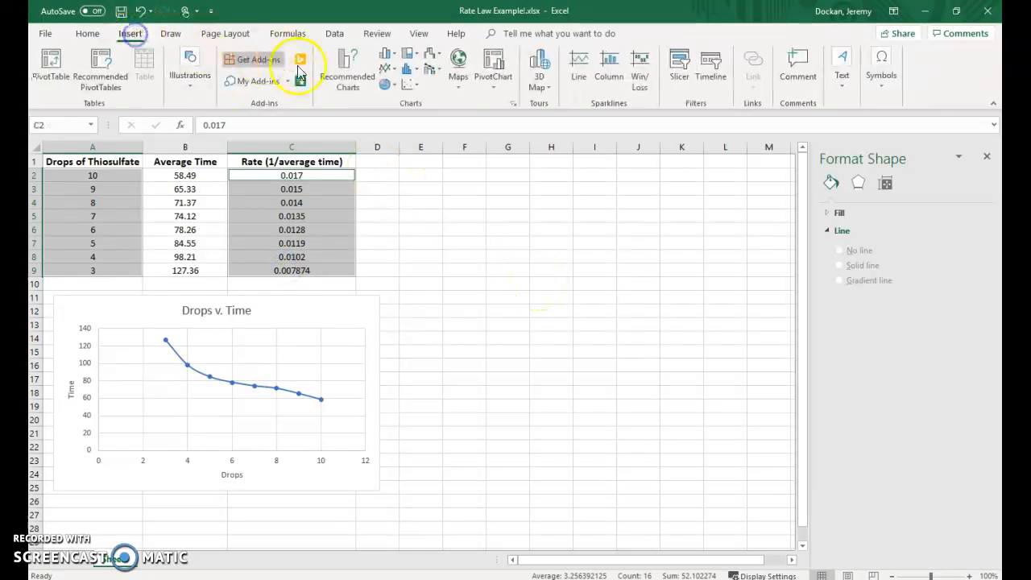
{"action": "left_click", "coordinate": [415, 87]}
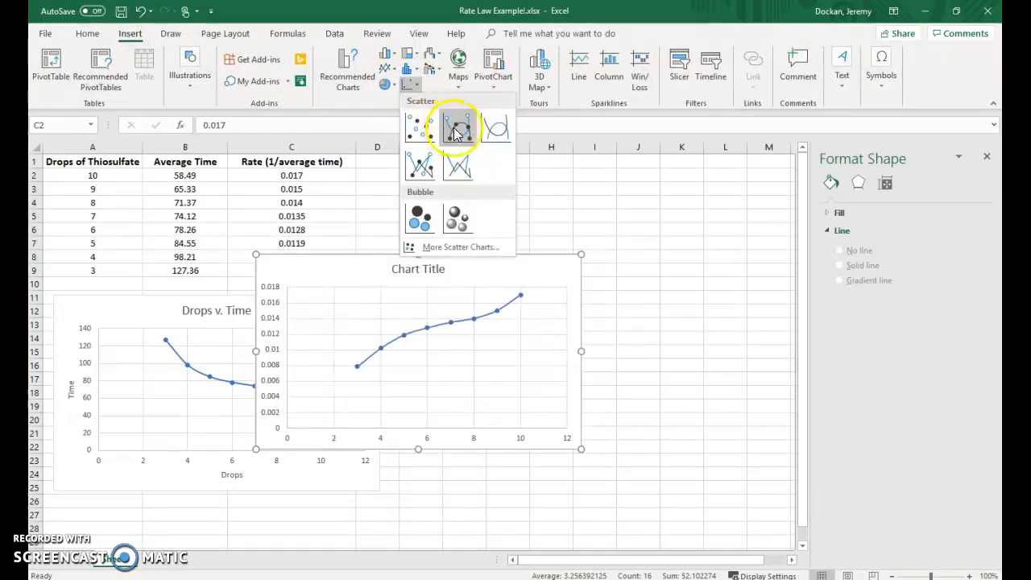
{"action": "left_click", "coordinate": [456, 133]}
- Replace the placeholder title of the new rate chart with "Drops v. Rate"
{"action": "triple_click", "coordinate": [418, 268]}
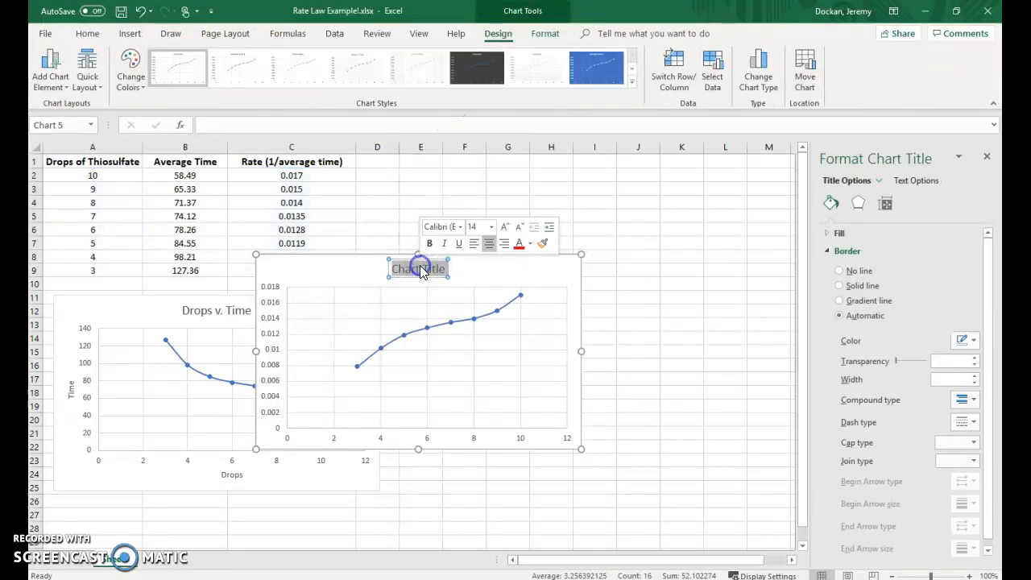
{"action": "type", "text": "Drops v. Rate"}
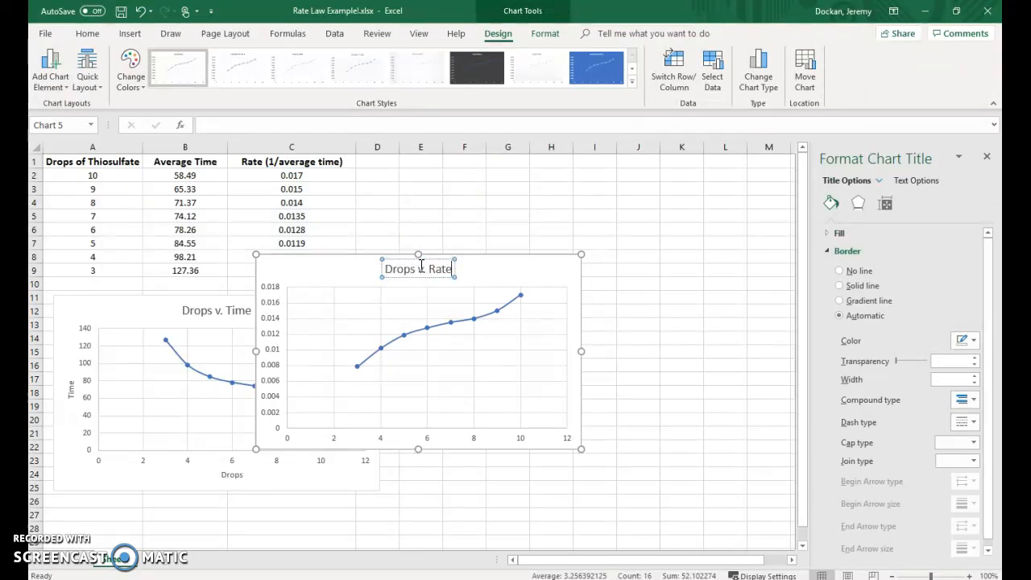
{"action": "left_click", "coordinate": [474, 240]}
{"action": "left_click", "coordinate": [495, 267]}
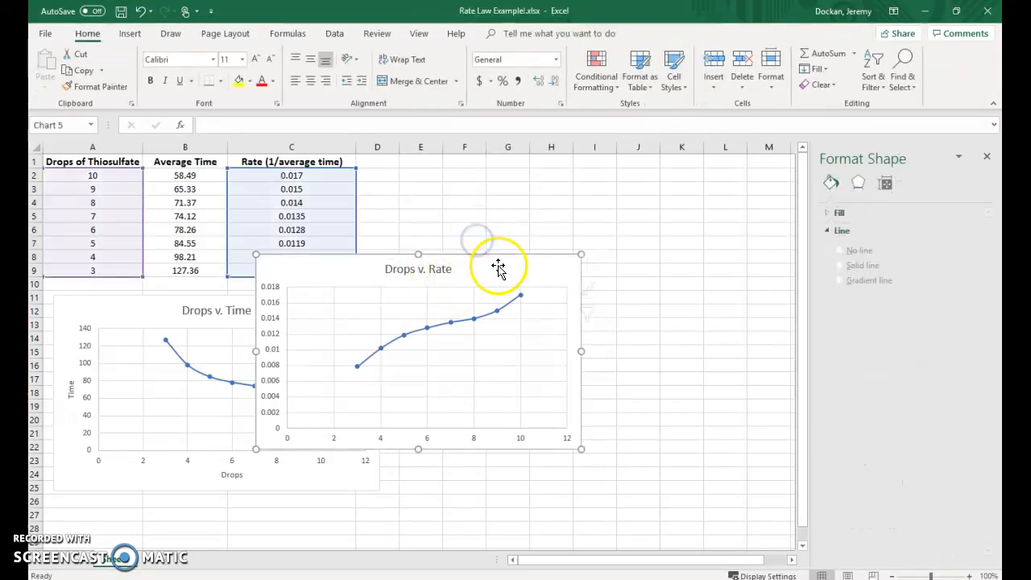
- Move the Drops v. Rate chart to the empty cells right of the data table and nudge the Drops v. Time chart up slightly
{"action": "left_click_drag", "start_coordinate": [482, 274], "coordinate": [647, 211]}
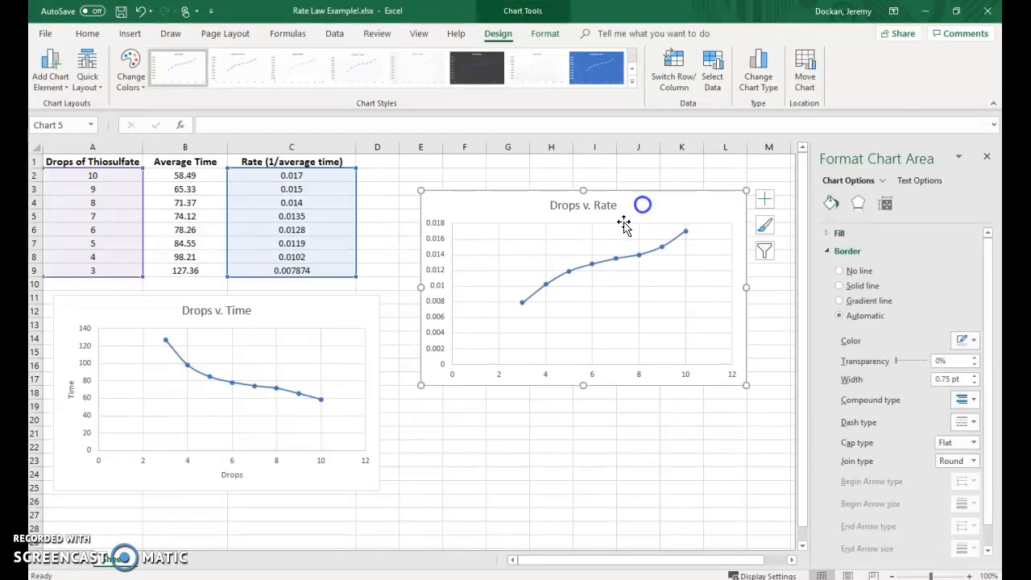
{"action": "left_click_drag", "start_coordinate": [303, 315], "coordinate": [299, 309]}
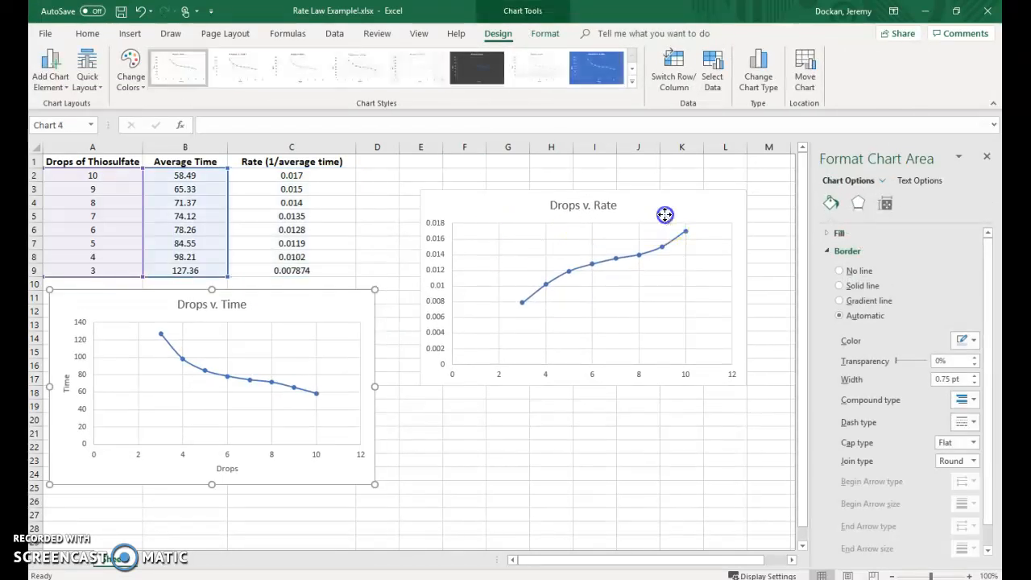
{"action": "left_click_drag", "start_coordinate": [665, 215], "coordinate": [676, 206]}
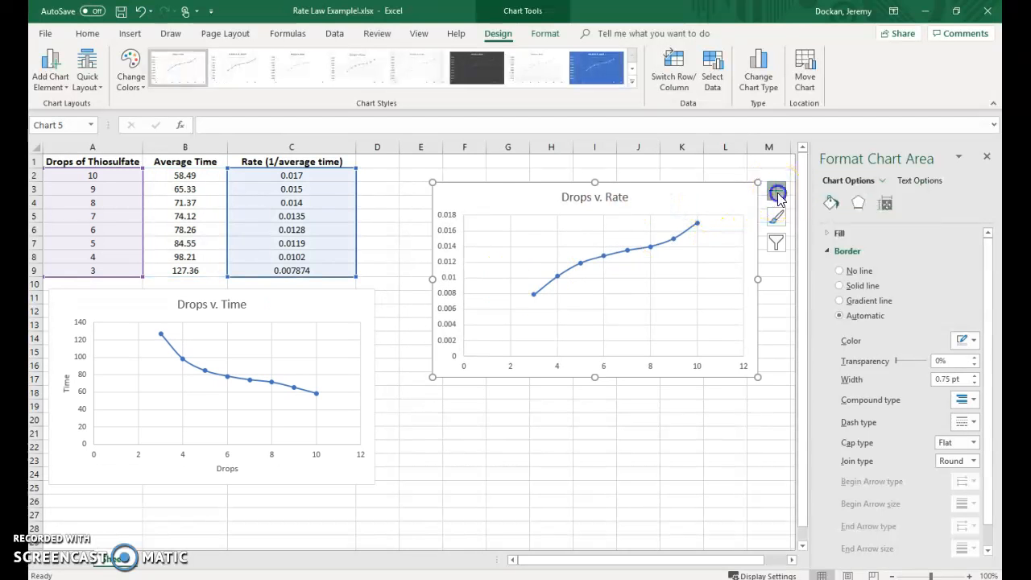
- Add axis titles to the Drops v. Rate chart, naming the vertical axis "Rate" and the horizontal axis "Drops"
{"action": "left_click", "coordinate": [777, 193]}
{"action": "left_click", "coordinate": [810, 221]}
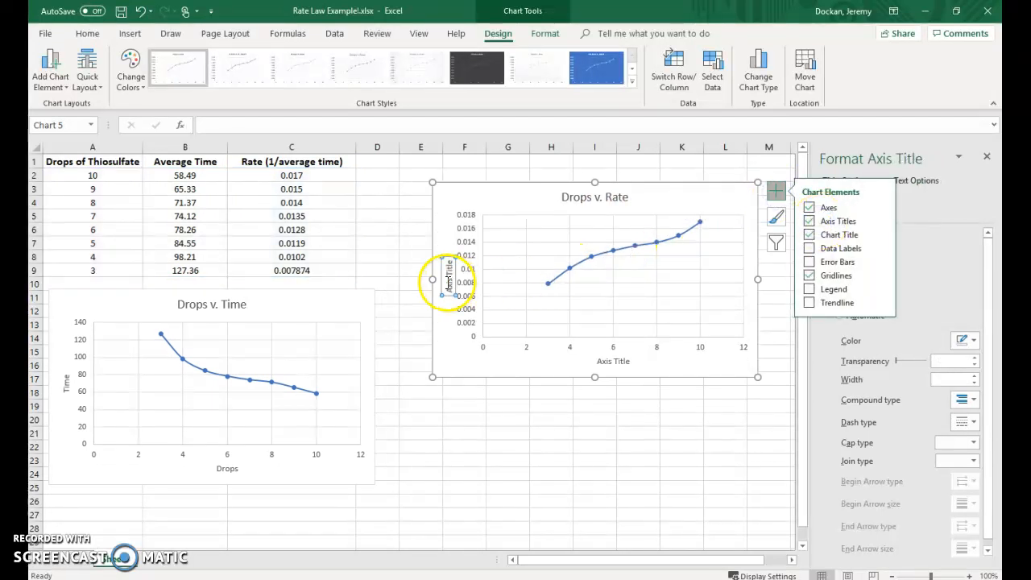
{"action": "right_click", "coordinate": [448, 286]}
{"action": "key", "text": "Delete"}
{"action": "type", "text": "Rate"}
{"action": "left_click", "coordinate": [614, 362]}
{"action": "right_click", "coordinate": [613, 363]}
{"action": "key", "text": "Delete"}
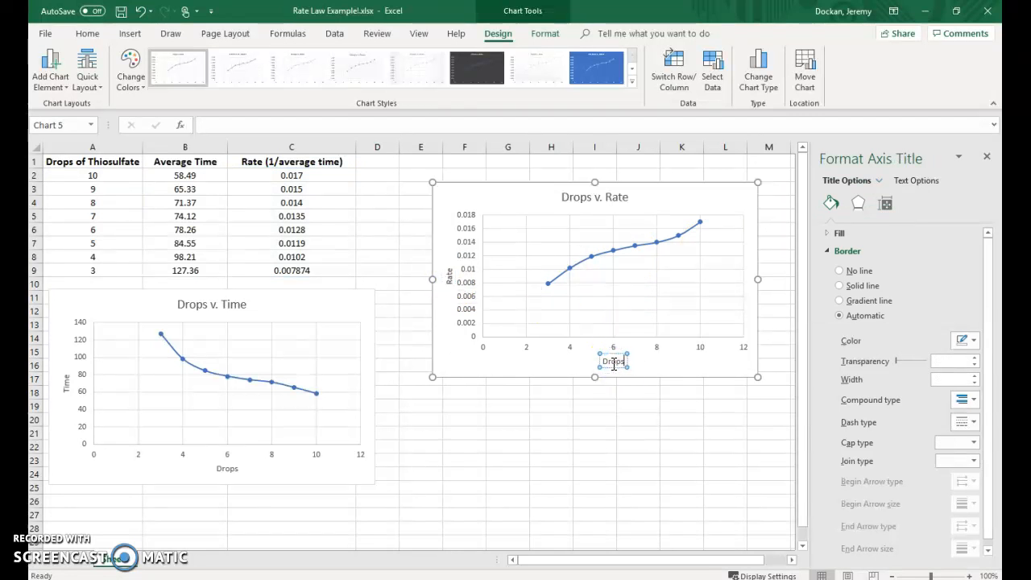
{"action": "left_click", "coordinate": [624, 442]}
- Move the Drops v. Rate chart down beside the Drops v. Time chart
{"action": "left_click_drag", "start_coordinate": [675, 196], "coordinate": [641, 297]}
{"action": "left_click", "coordinate": [594, 340]}
- Switch to the lab document in Word and read the Graphs section for the required axes and best fit lines
{"action": "left_click", "coordinate": [369, 376]}
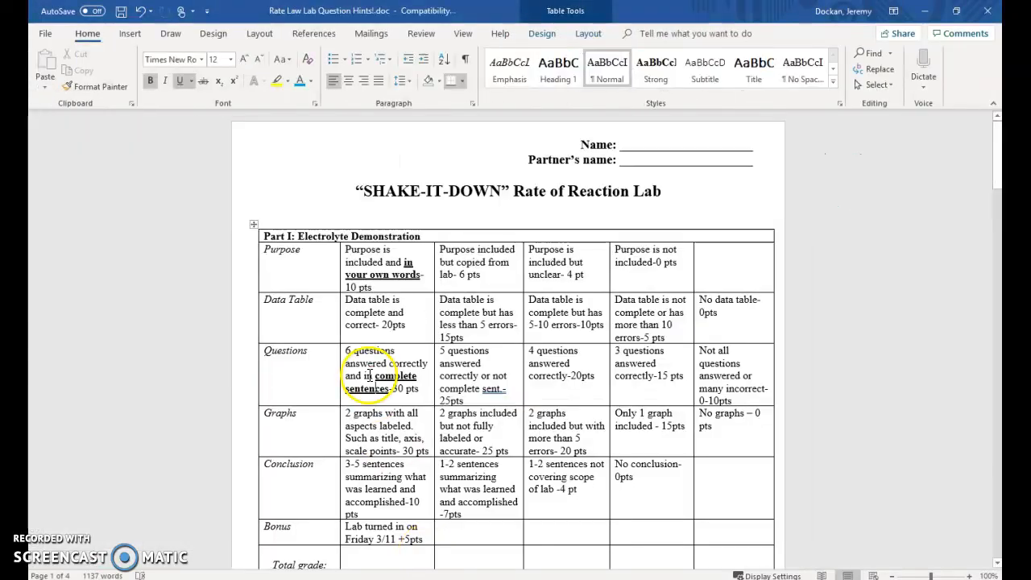
{"action": "scroll", "coordinate": [369, 375], "scroll_direction": "down", "scroll_amount": 20}
{"action": "scroll", "coordinate": [376, 367], "scroll_direction": "down", "scroll_amount": 10}
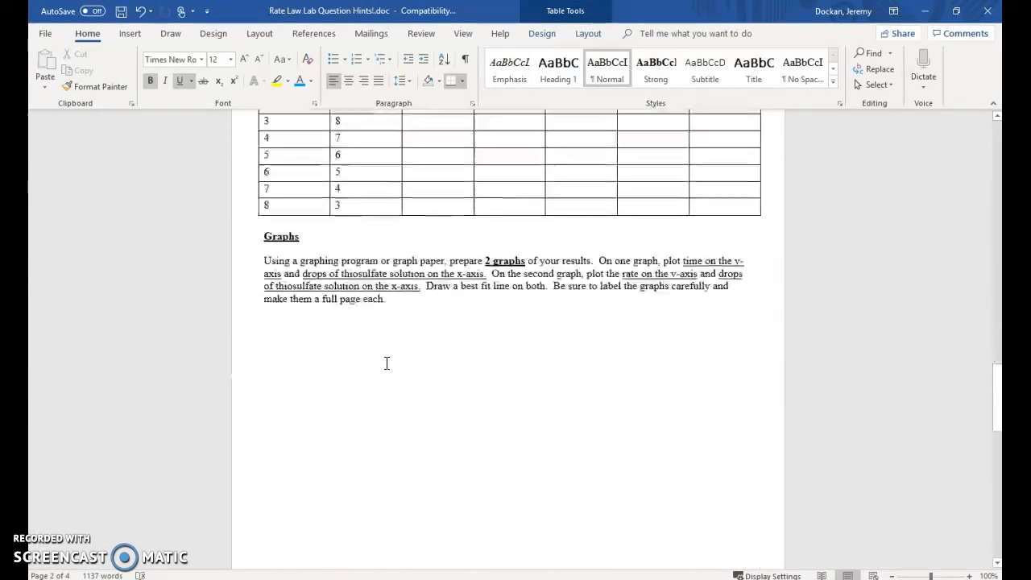
{"action": "left_click_drag", "start_coordinate": [259, 255], "coordinate": [568, 255]}
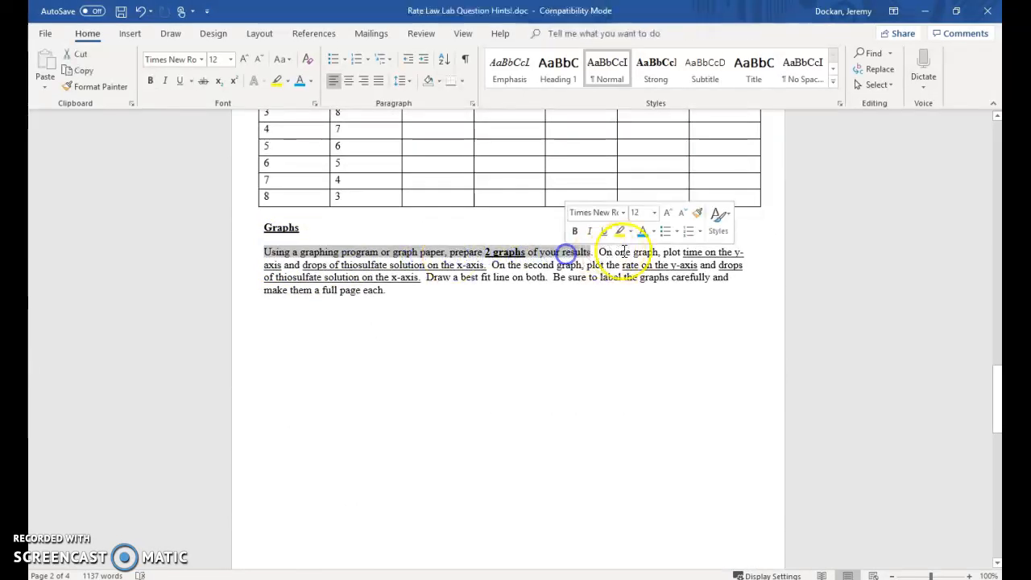
{"action": "left_click_drag", "start_coordinate": [683, 253], "coordinate": [617, 266]}
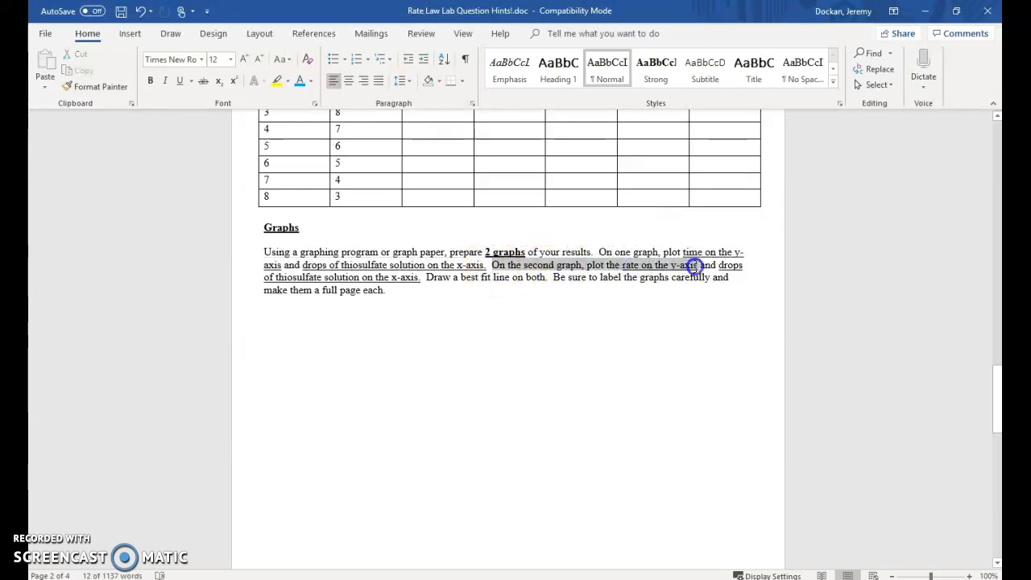
{"action": "mouse_move", "coordinate": [700, 267]}
{"action": "left_mouse_down"}
{"action": "mouse_move", "coordinate": [409, 278]}
{"action": "mouse_move", "coordinate": [544, 281]}
{"action": "left_mouse_up"}
{"action": "left_click", "coordinate": [461, 299]}
- Switch back to the Excel workbook and shift the Drops v. Time chart slightly down and to the right
{"action": "mouse_move", "coordinate": [379, 576]}
{"action": "left_click", "coordinate": [348, 495]}
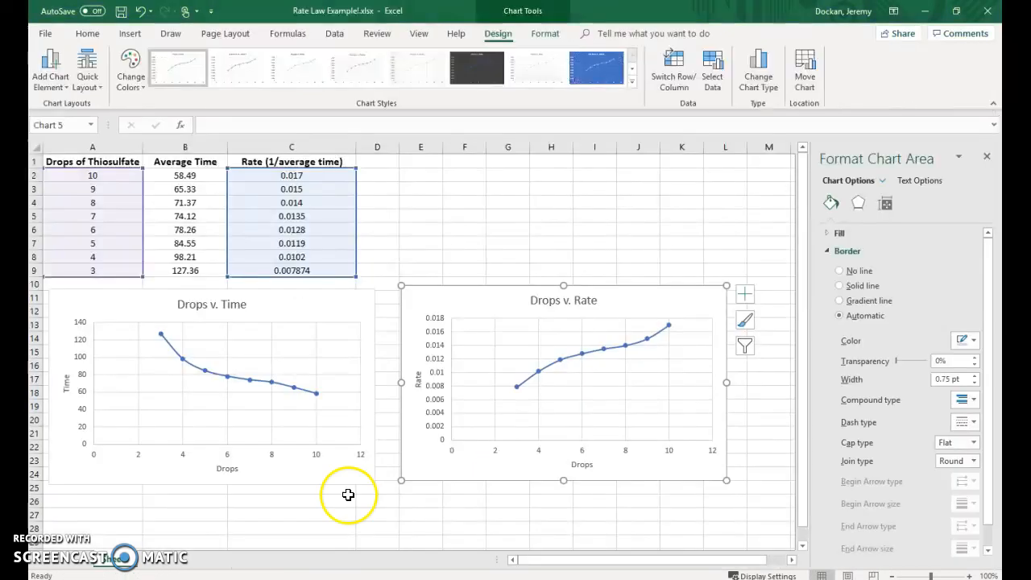
{"action": "left_click", "coordinate": [292, 309]}
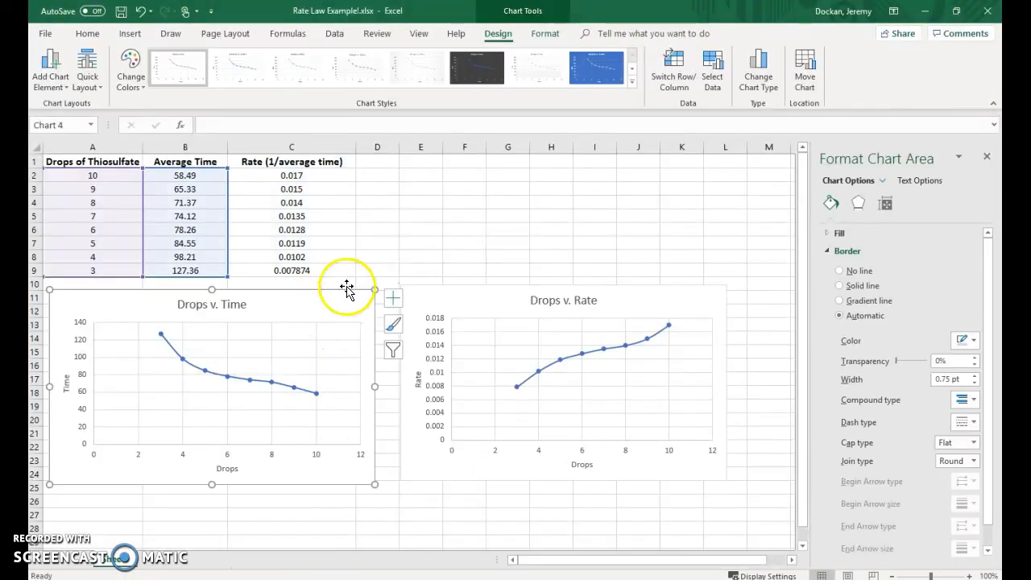
{"action": "left_click_drag", "start_coordinate": [309, 305], "coordinate": [321, 310]}
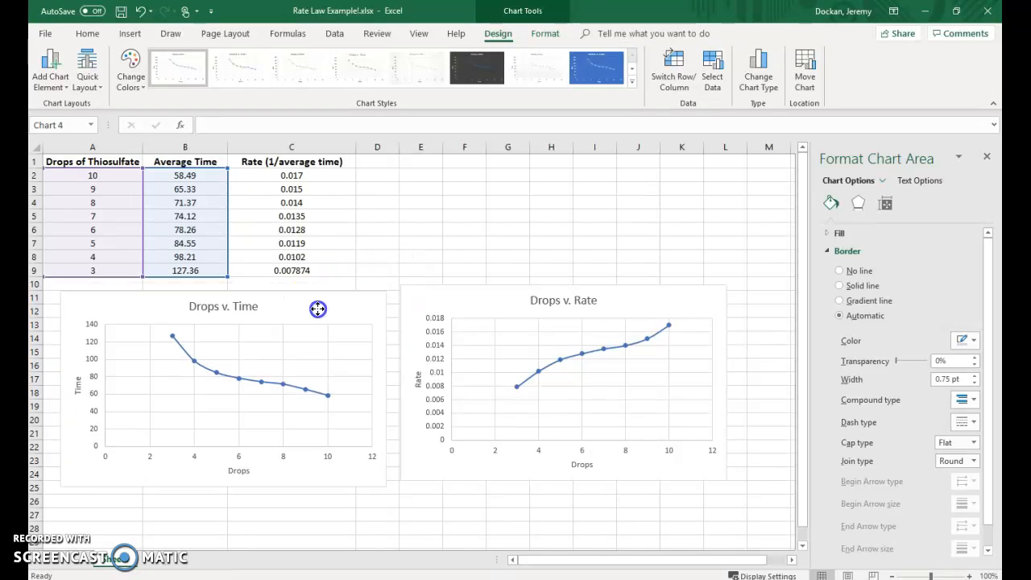
- Add an Exponential trendline to the data series of the Drops v. Time chart
{"action": "left_click", "coordinate": [195, 361]}
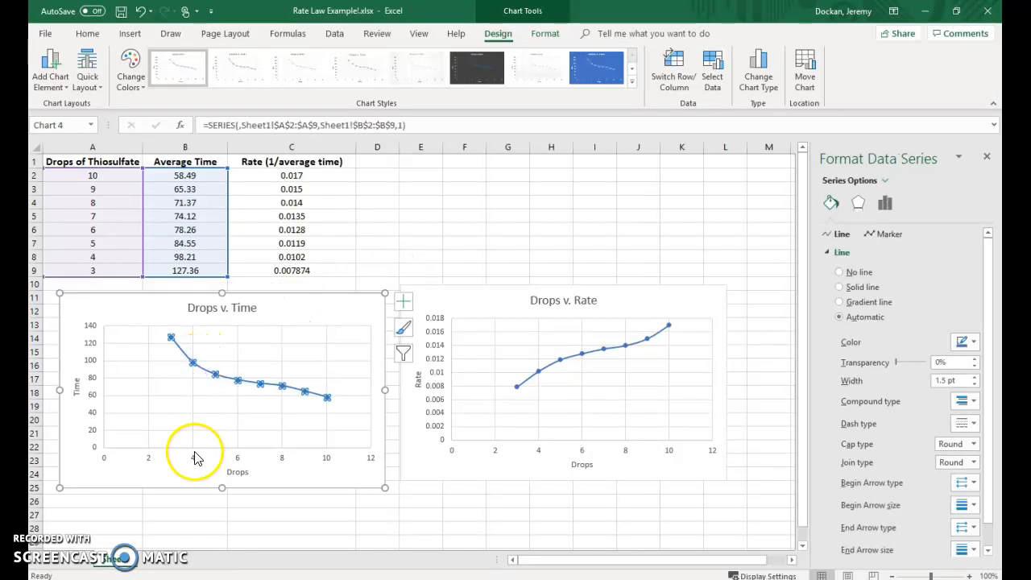
{"action": "right_click", "coordinate": [194, 364]}
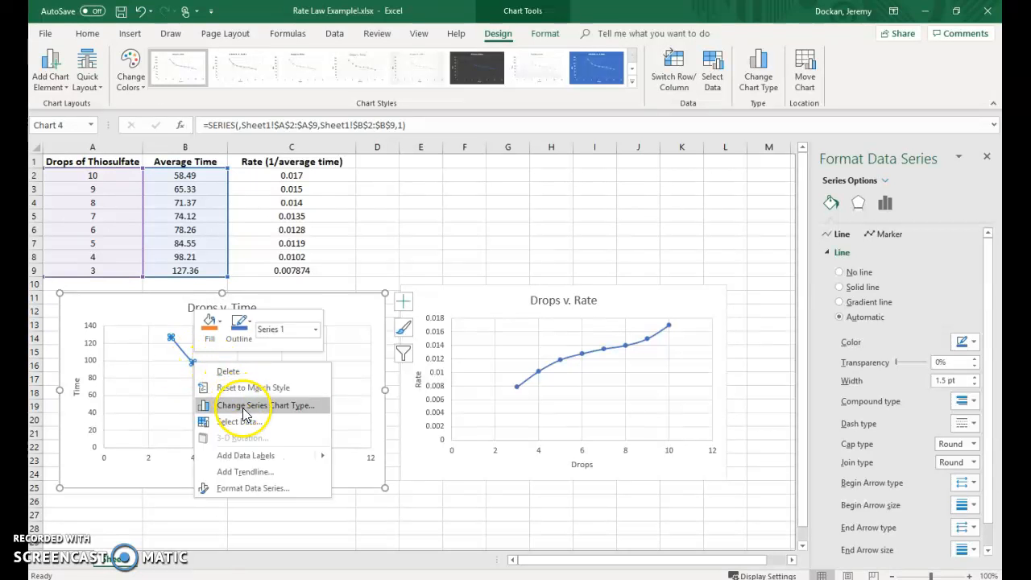
{"action": "left_click", "coordinate": [252, 474]}
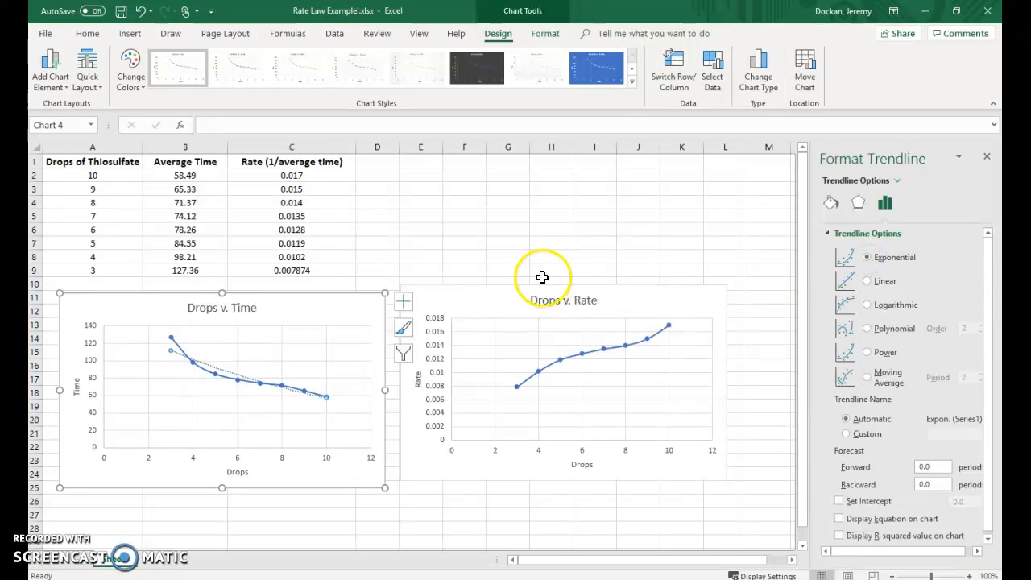
{"action": "left_click", "coordinate": [464, 243]}
- Add a Linear trendline to the Drops v. Rate data series and shift that chart slightly down
{"action": "left_click", "coordinate": [559, 361]}
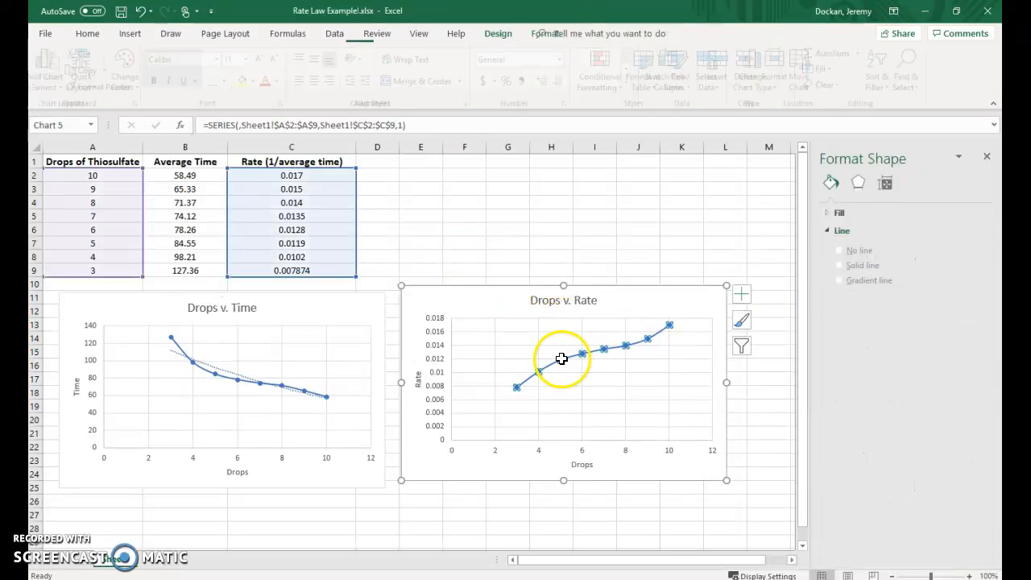
{"action": "right_click", "coordinate": [560, 360]}
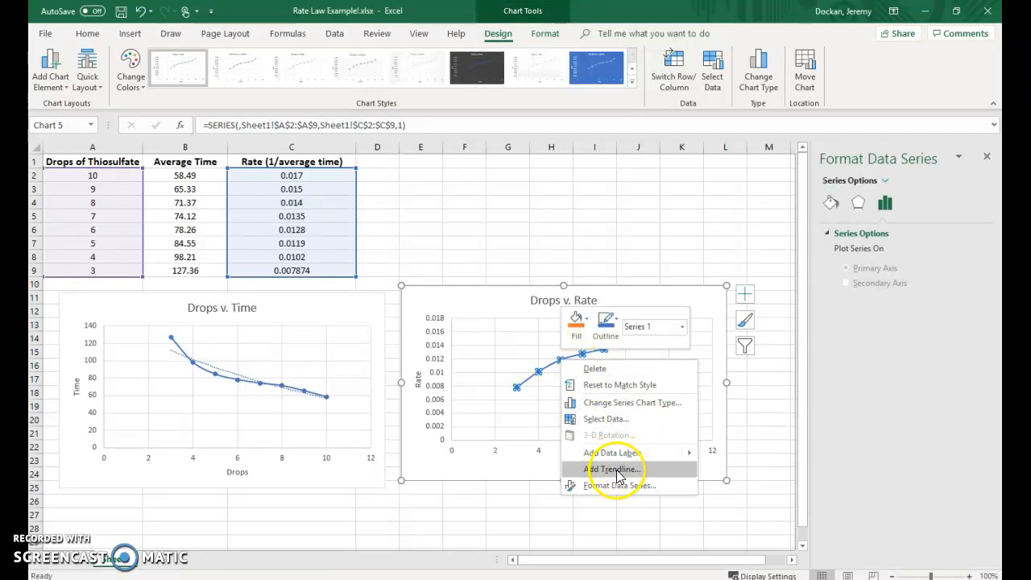
{"action": "left_click", "coordinate": [603, 470]}
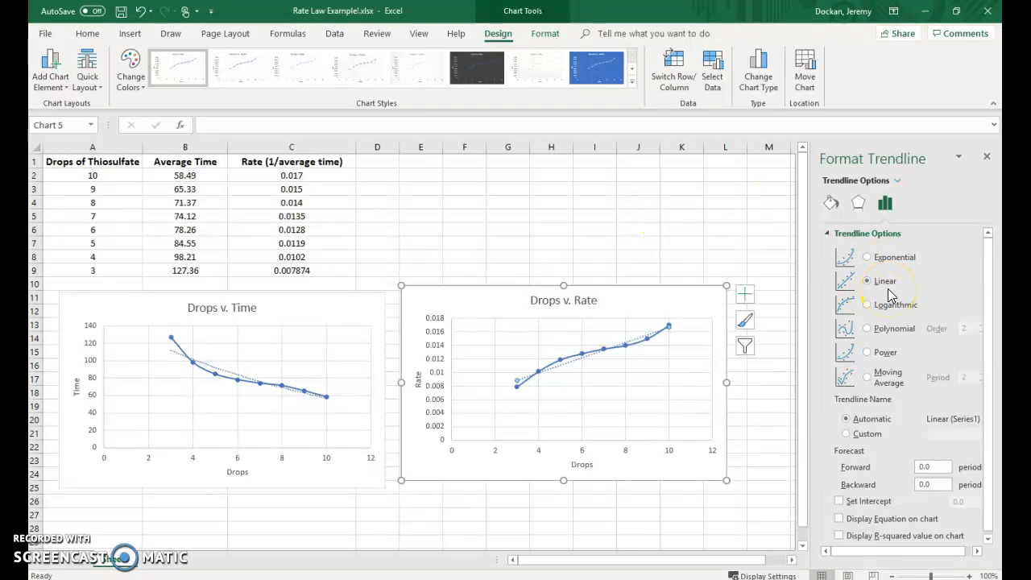
{"action": "left_click", "coordinate": [611, 256]}
{"action": "mouse_move", "coordinate": [465, 300]}
{"action": "left_mouse_down"}
{"action": "mouse_move", "coordinate": [463, 314]}
{"action": "mouse_move", "coordinate": [464, 301]}
{"action": "left_mouse_up"}
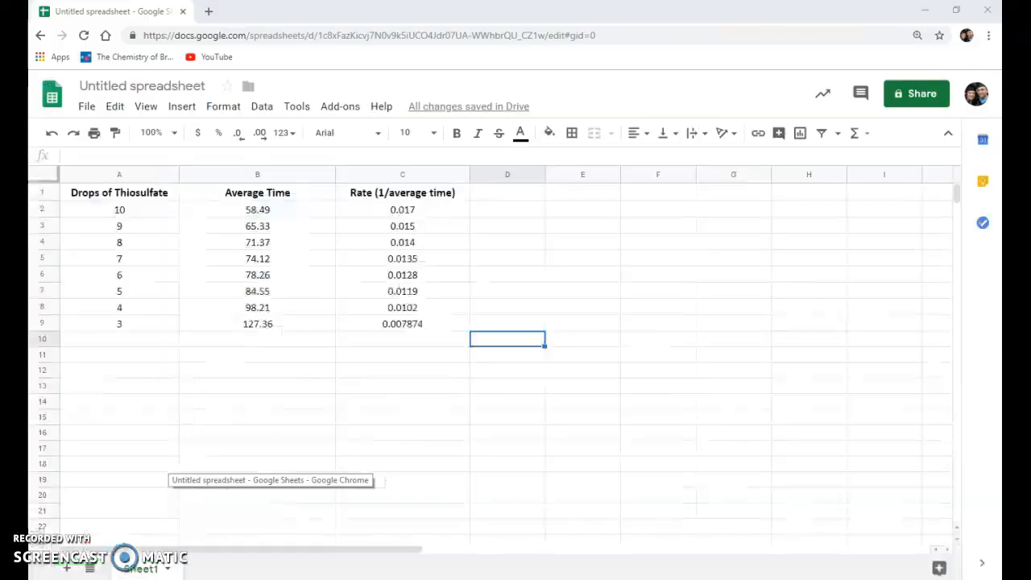
- Switch to the Google Sheets spreadsheet and examine its columns for thiosulfate drops, average time and rate
{"action": "left_click", "coordinate": [274, 532]}
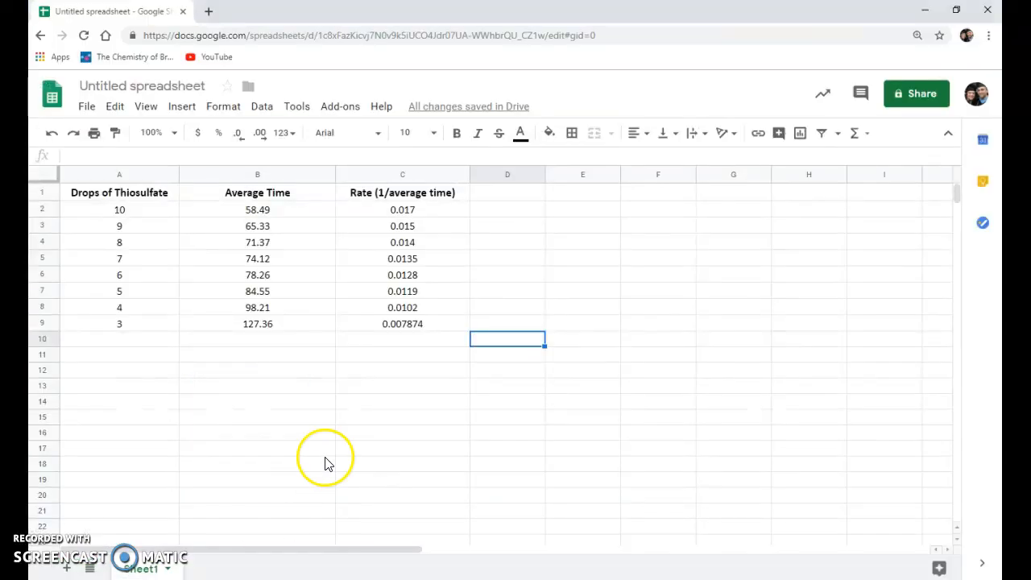
{"action": "left_click", "coordinate": [109, 194]}
{"action": "left_click_drag", "start_coordinate": [91, 201], "coordinate": [425, 335]}
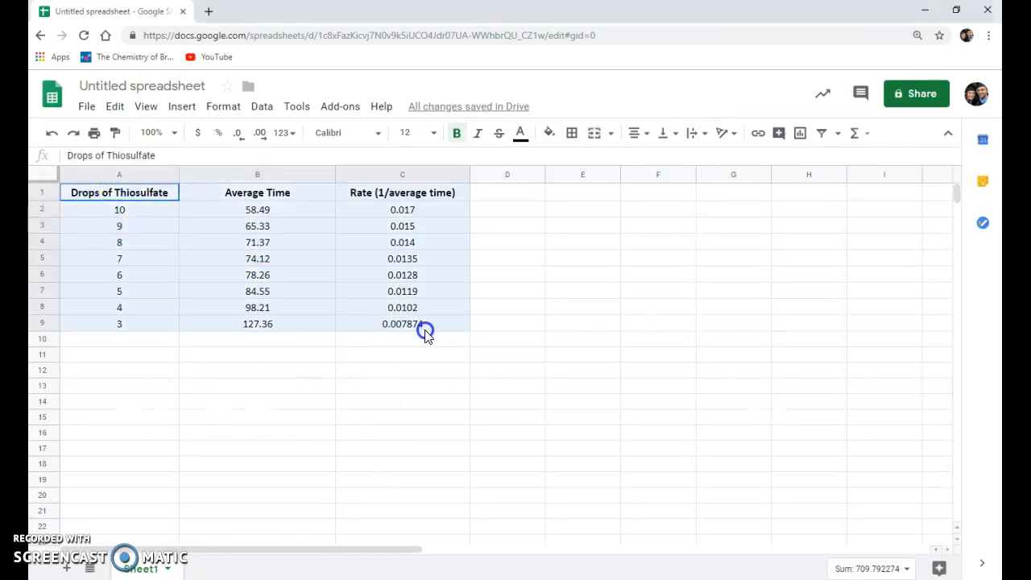
{"action": "left_click", "coordinate": [135, 209]}
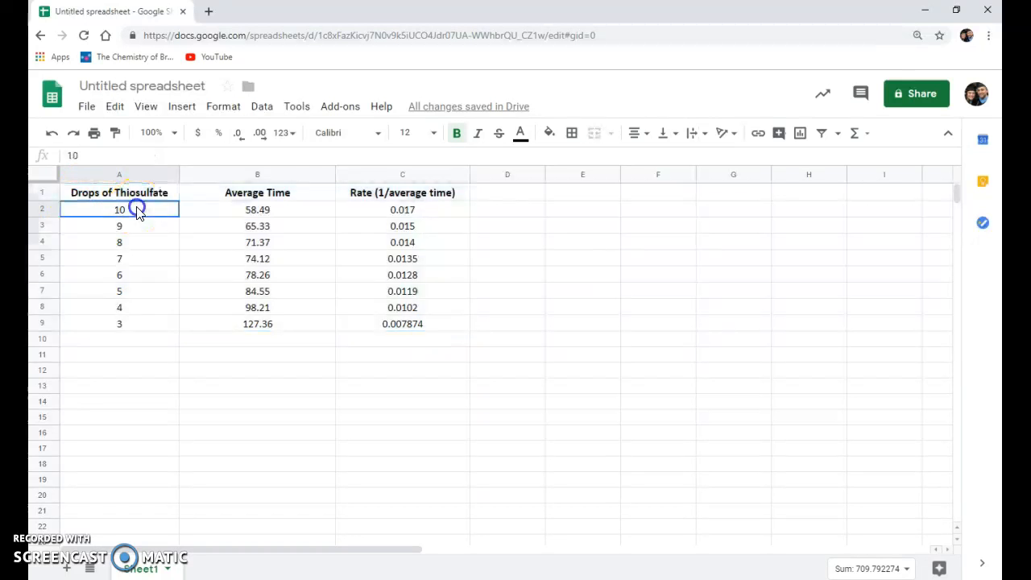
{"action": "left_click", "coordinate": [237, 210]}
{"action": "left_click", "coordinate": [419, 211]}
{"action": "left_click", "coordinate": [361, 383]}
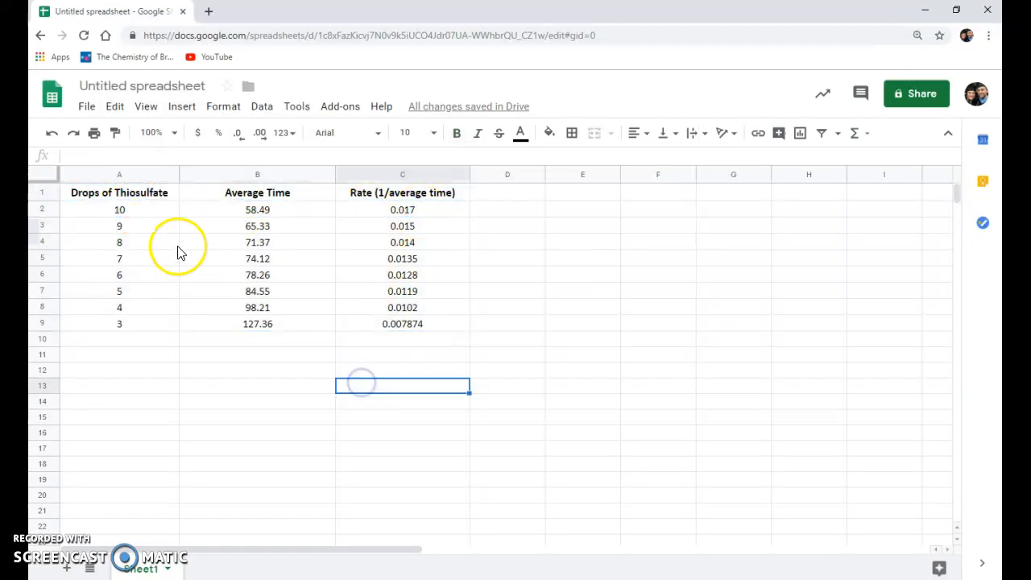
{"action": "left_click", "coordinate": [618, 338]}
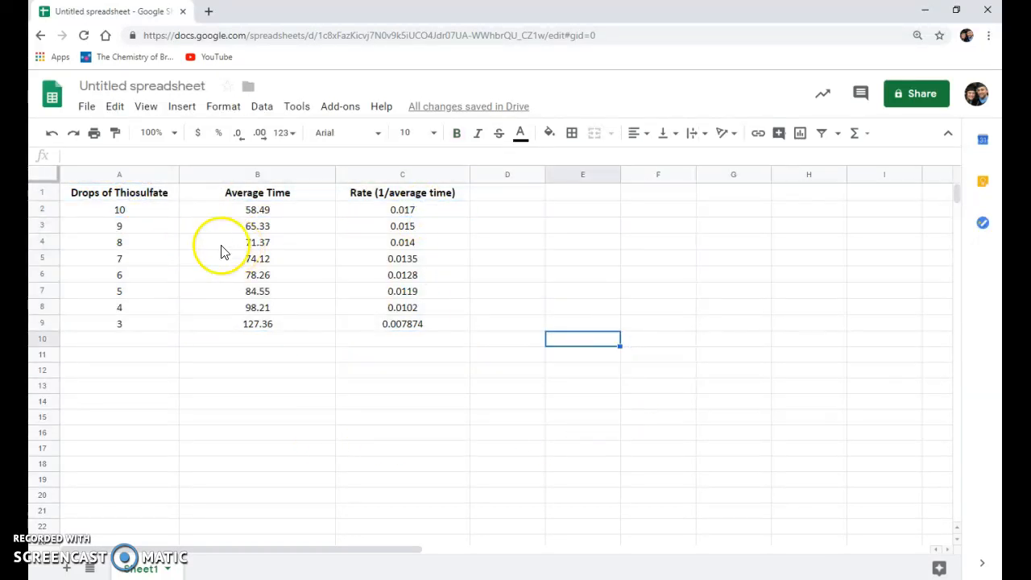
- Insert a chart from the thiosulfate drops and average times in A2:B9
{"action": "left_click_drag", "start_coordinate": [144, 212], "coordinate": [140, 322]}
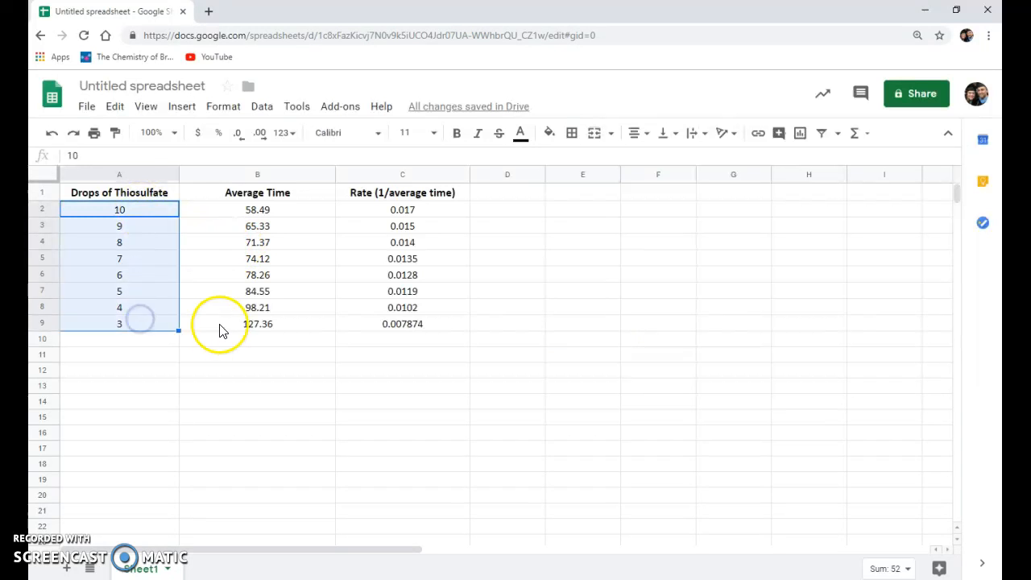
{"action": "left_click_drag", "start_coordinate": [256, 209], "coordinate": [266, 322], "text": "ctrl"}
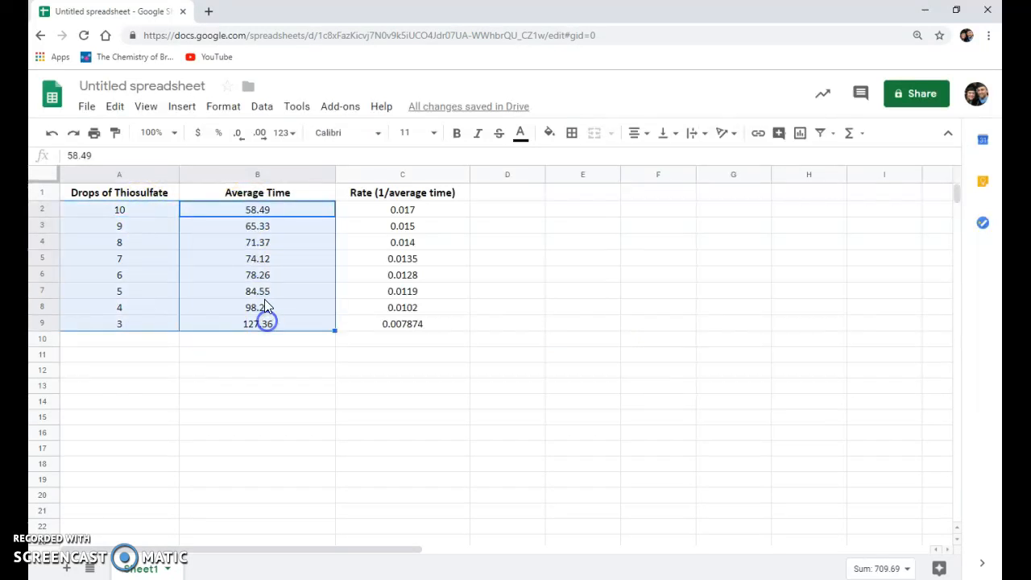
{"action": "left_click", "coordinate": [182, 110]}
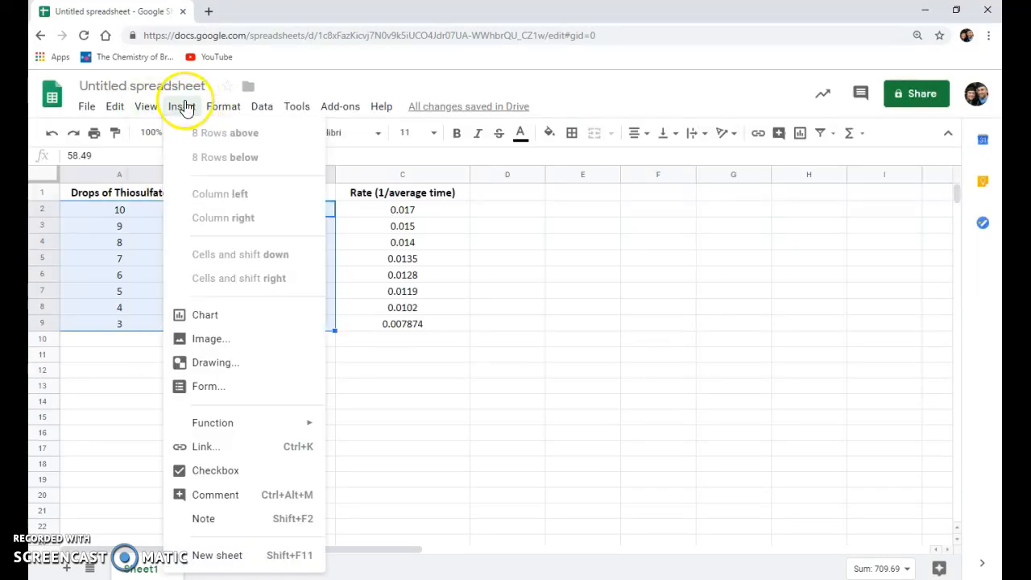
{"action": "left_click", "coordinate": [203, 317]}
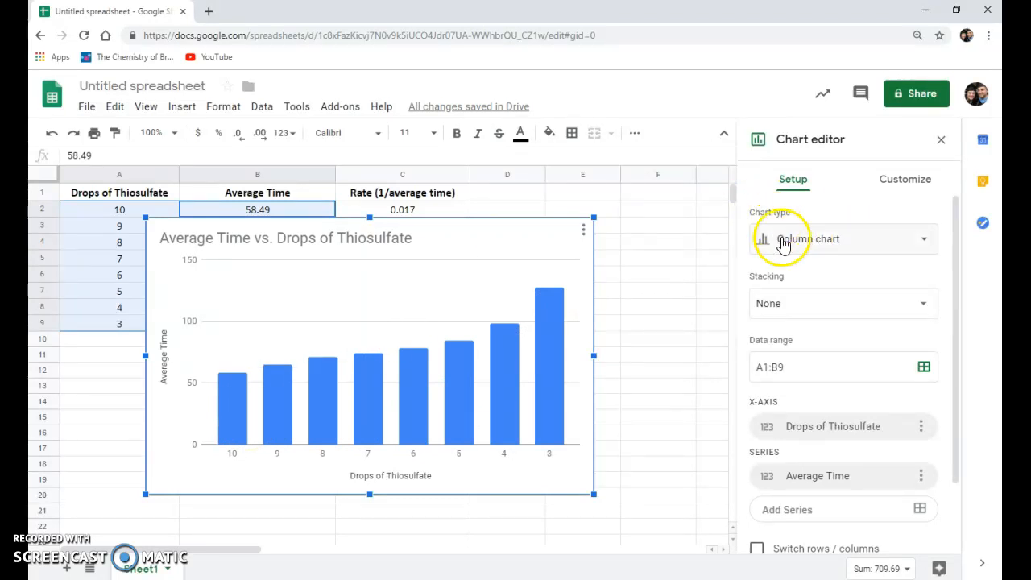
- Change the chart type to Scatter chart and move the chart down and to the right on the sheet
{"action": "left_click", "coordinate": [797, 242]}
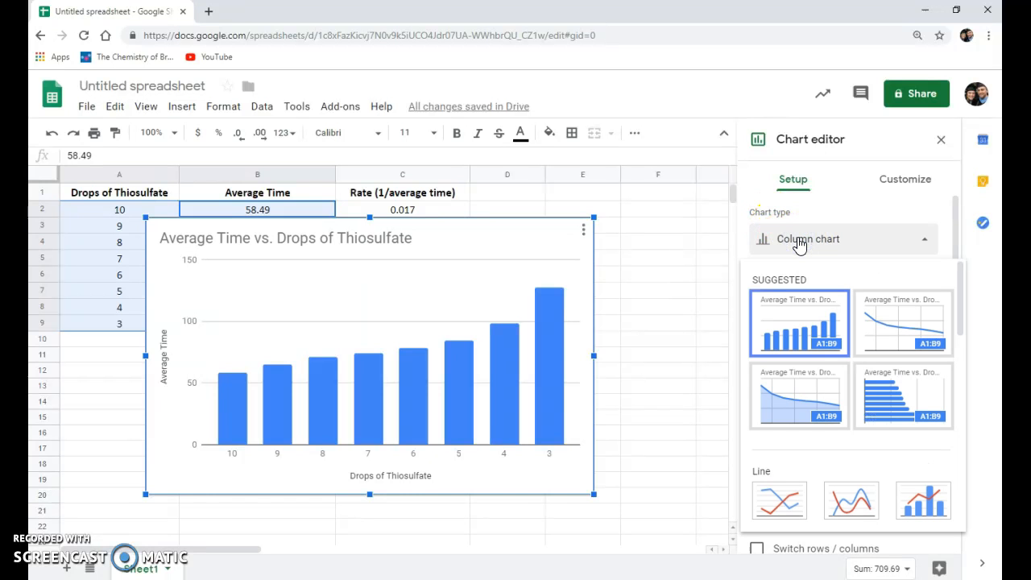
{"action": "scroll", "coordinate": [796, 314], "scroll_direction": "down", "scroll_amount": 7}
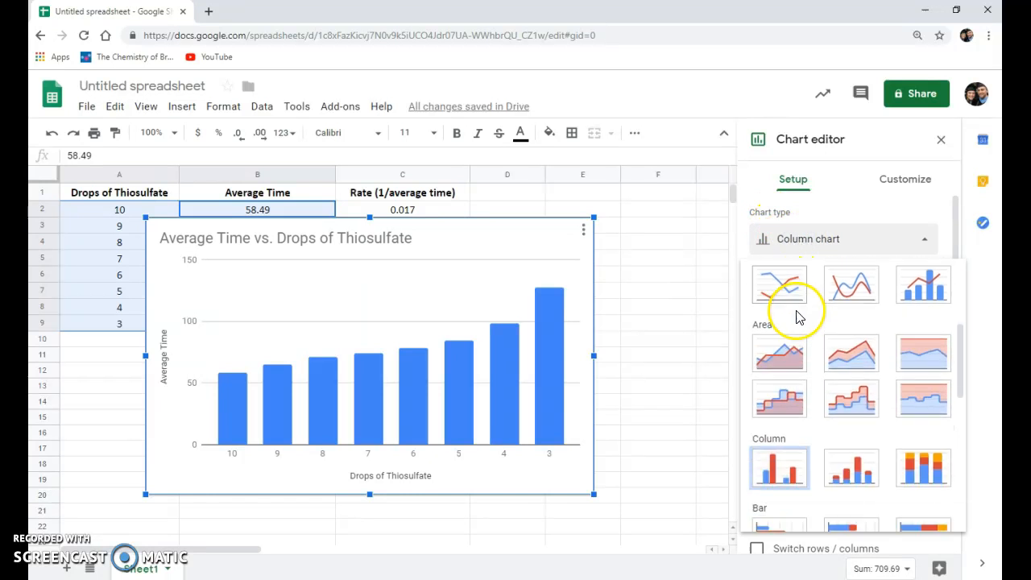
{"action": "left_click", "coordinate": [782, 420]}
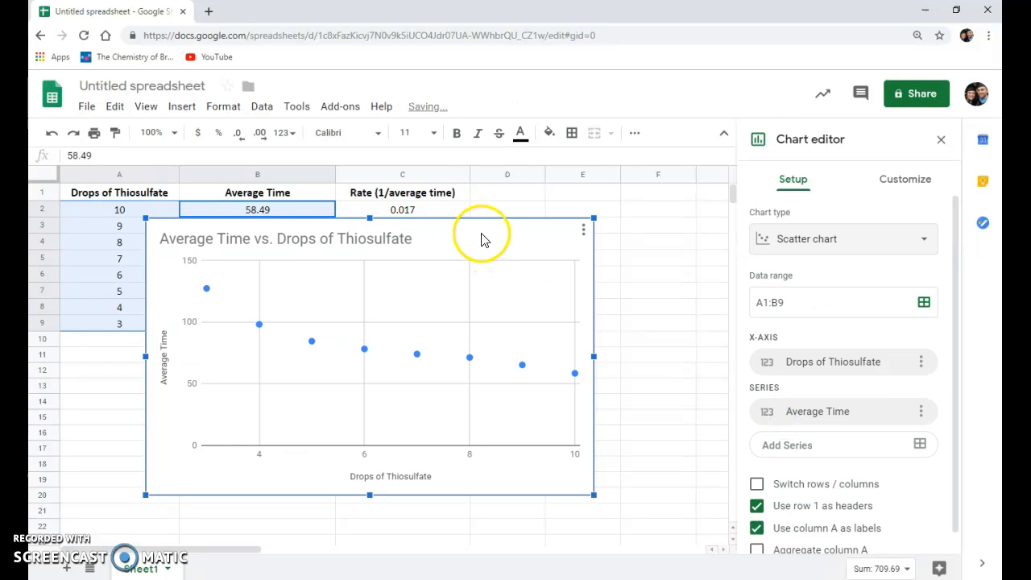
{"action": "left_click_drag", "start_coordinate": [486, 230], "coordinate": [549, 251]}
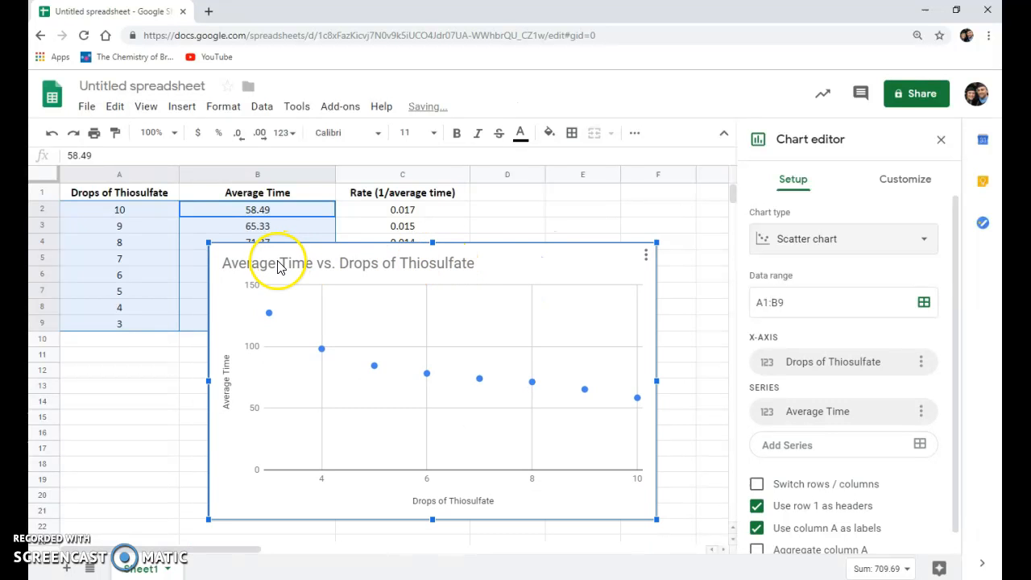
- Check the scatter chart's title and its vertical and horizontal axis titles against the column headers in A1:C1
{"action": "left_click", "coordinate": [225, 382]}
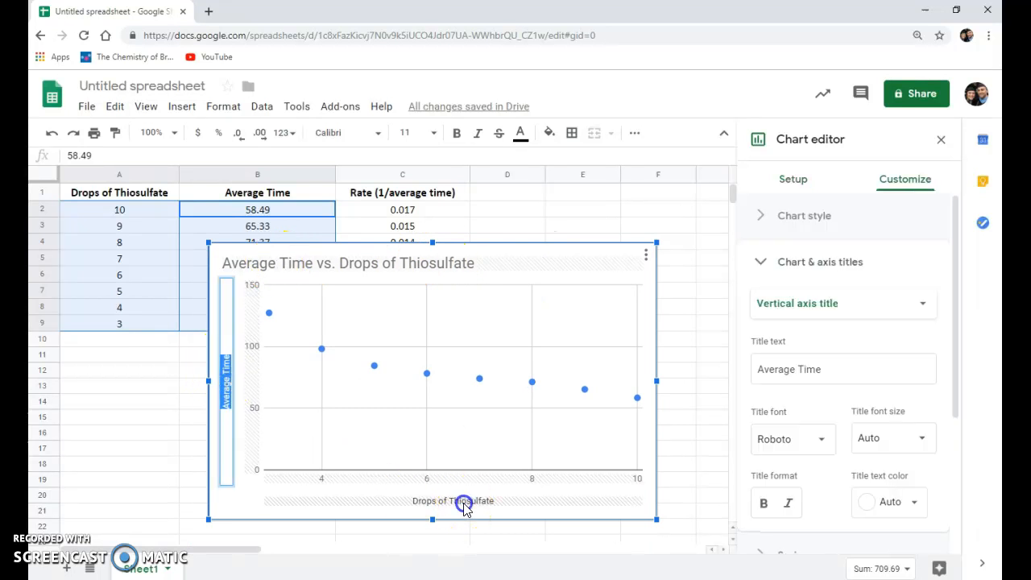
{"action": "left_click", "coordinate": [464, 504]}
{"action": "left_click", "coordinate": [231, 391]}
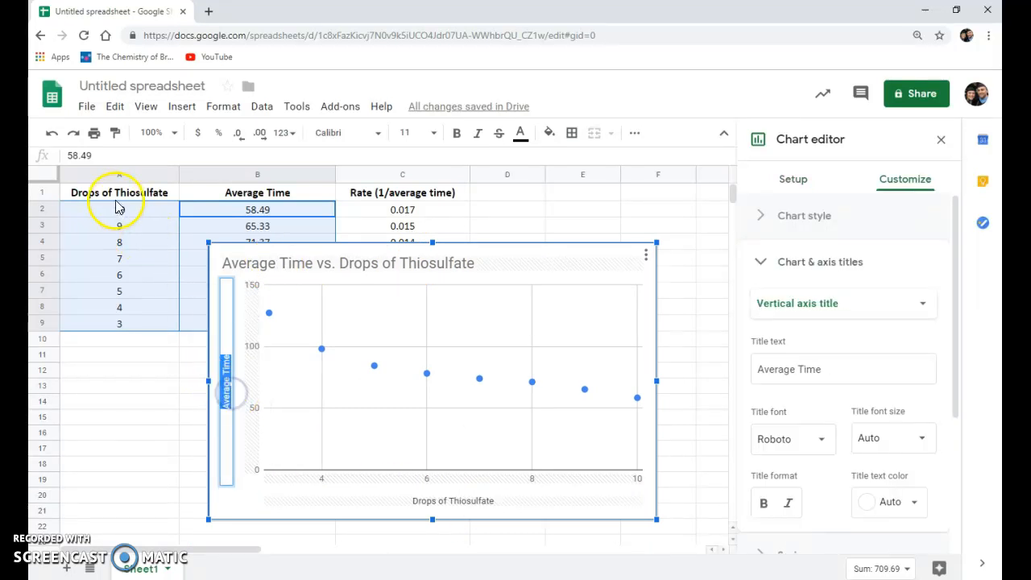
{"action": "left_click", "coordinate": [117, 194]}
{"action": "left_click_drag", "start_coordinate": [102, 198], "coordinate": [375, 198]}
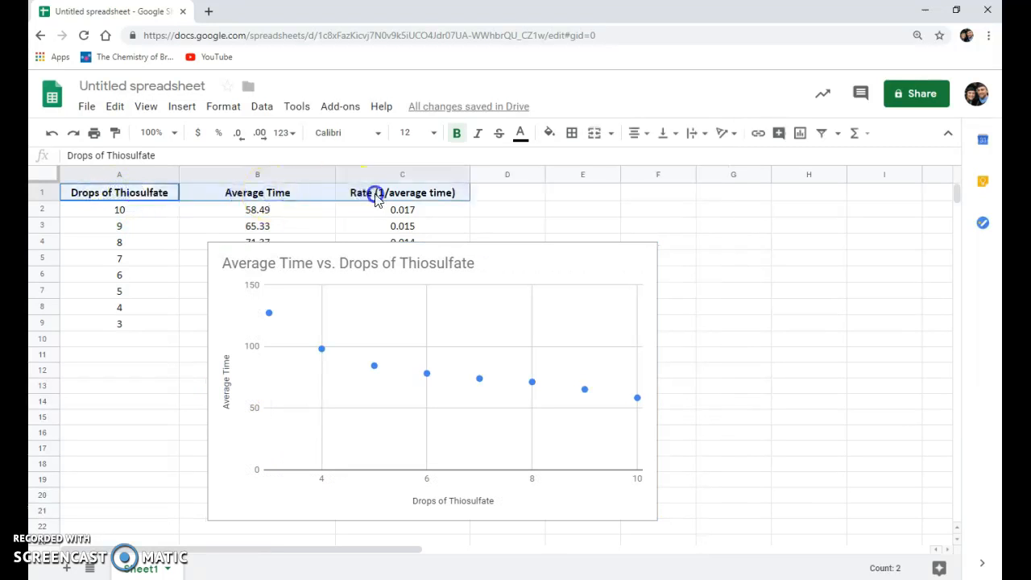
{"action": "left_click", "coordinate": [229, 391]}
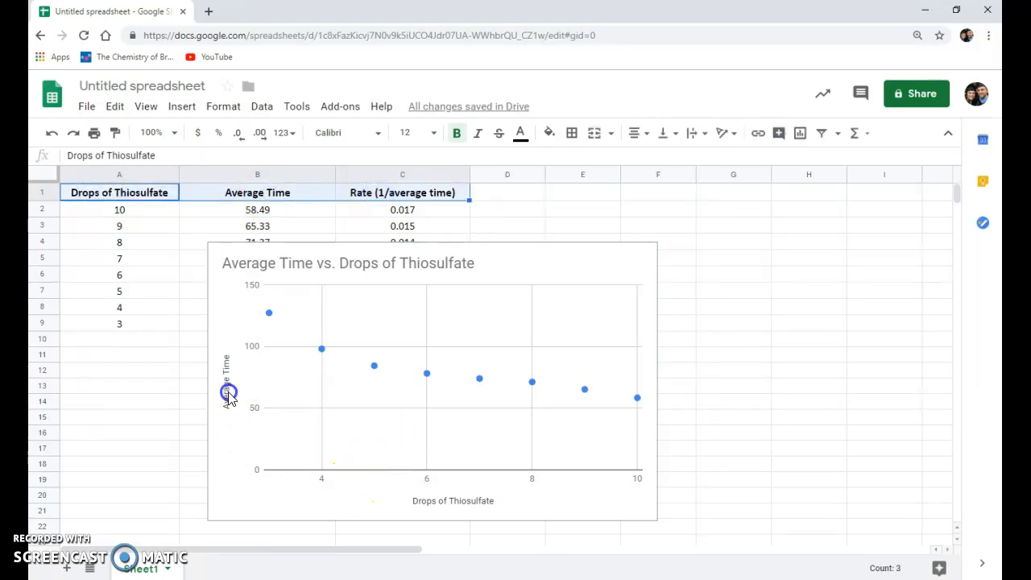
{"action": "left_click", "coordinate": [435, 504]}
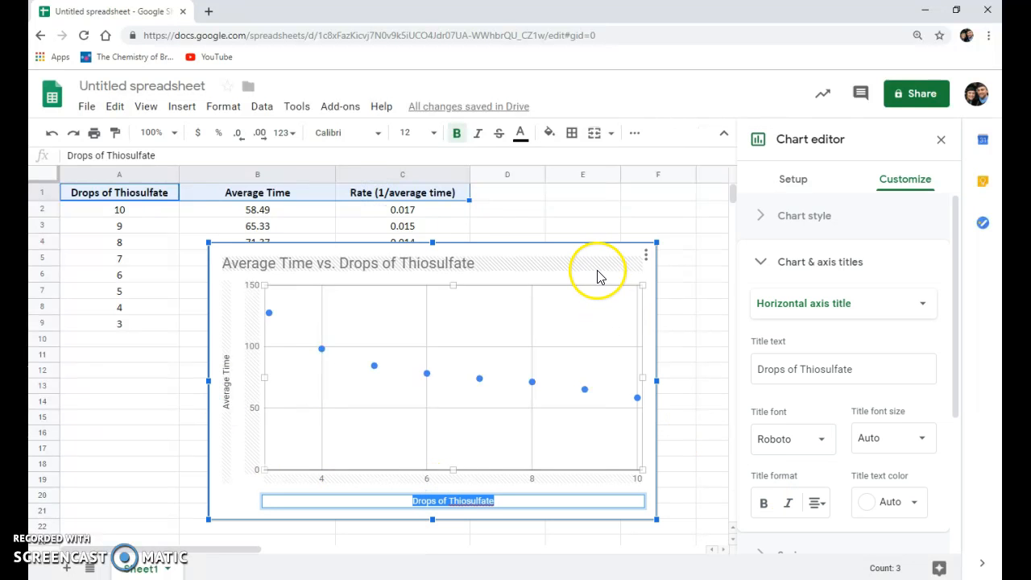
{"action": "double_click", "coordinate": [490, 268]}
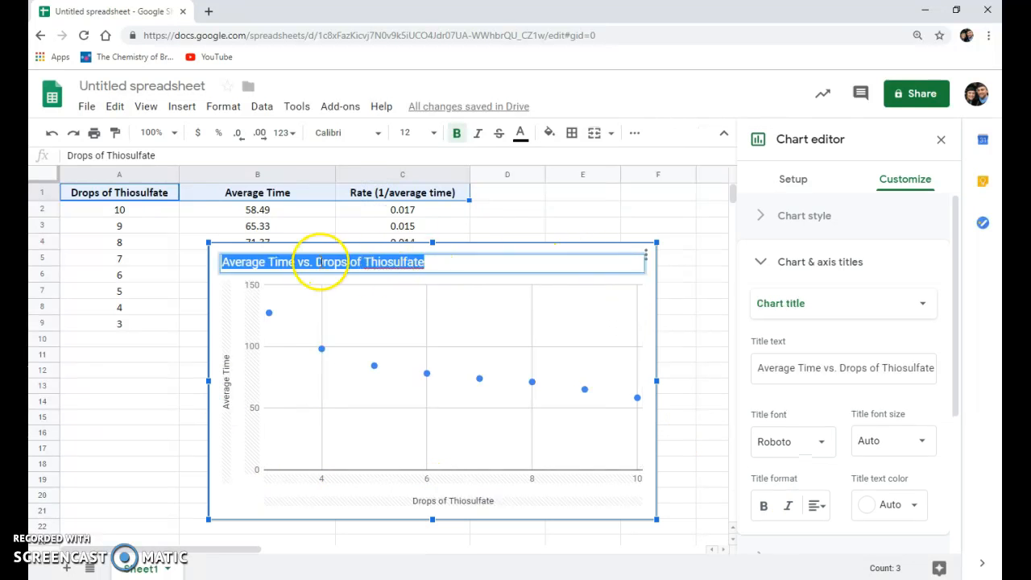
{"action": "left_click", "coordinate": [515, 366]}
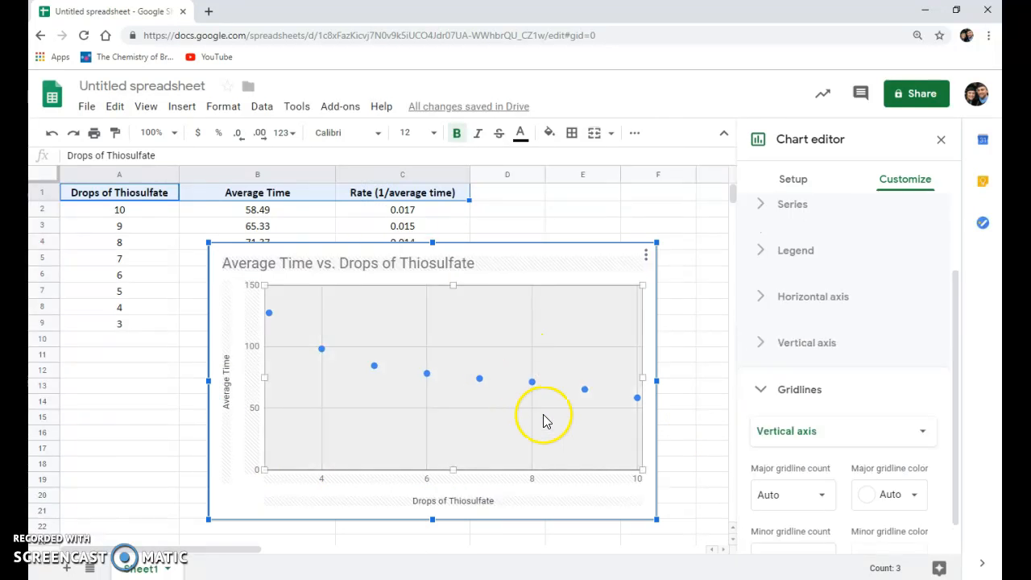
{"action": "left_click", "coordinate": [680, 373]}
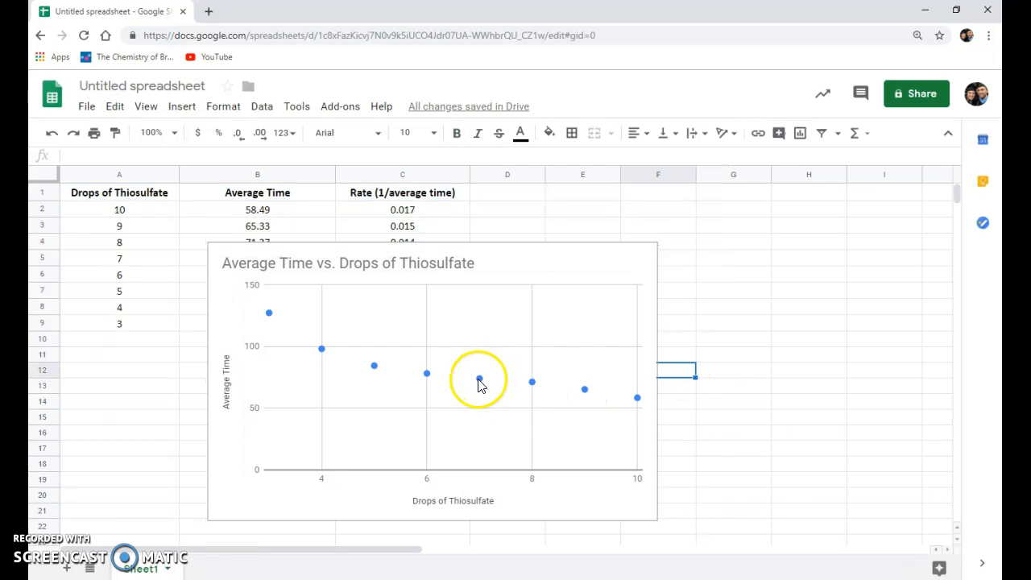
- Add an Exponential trendline to the Average Time series of the Average Time vs. Drops of Thiosulfate chart
{"action": "left_click", "coordinate": [560, 266]}
{"action": "left_click", "coordinate": [560, 264]}
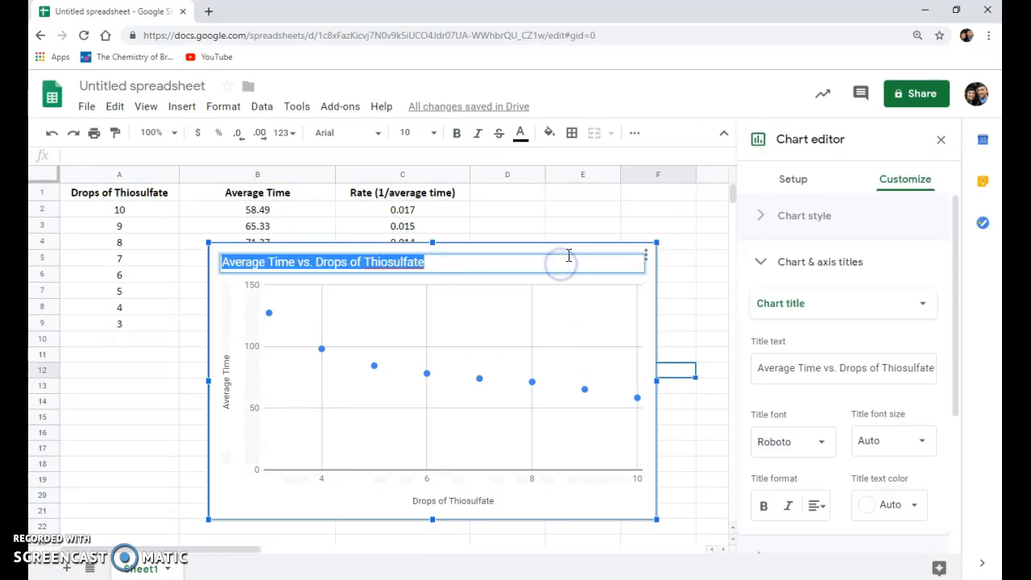
{"action": "left_click", "coordinate": [572, 249]}
{"action": "left_click", "coordinate": [891, 180]}
{"action": "left_click", "coordinate": [788, 268]}
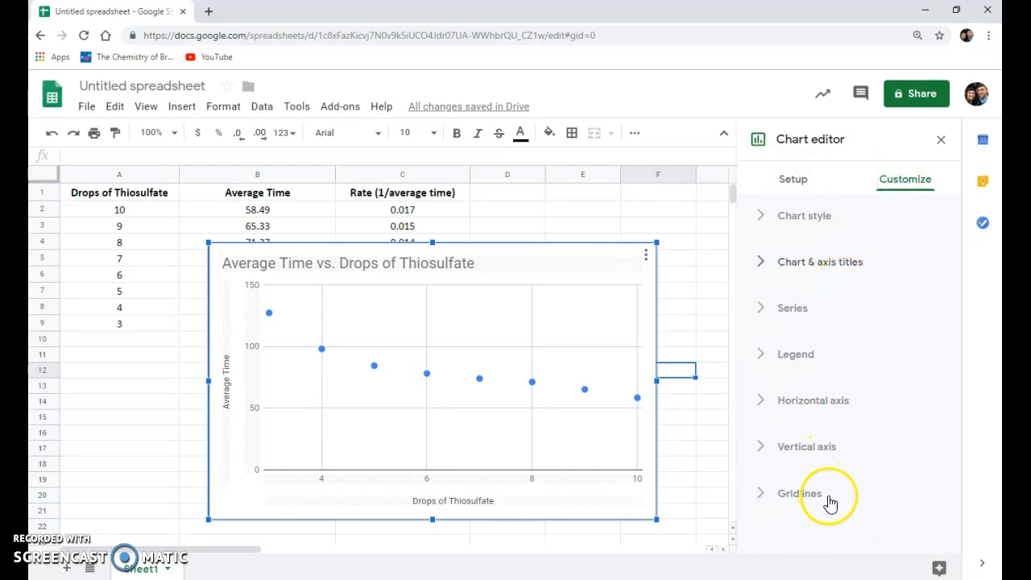
{"action": "left_click", "coordinate": [764, 312]}
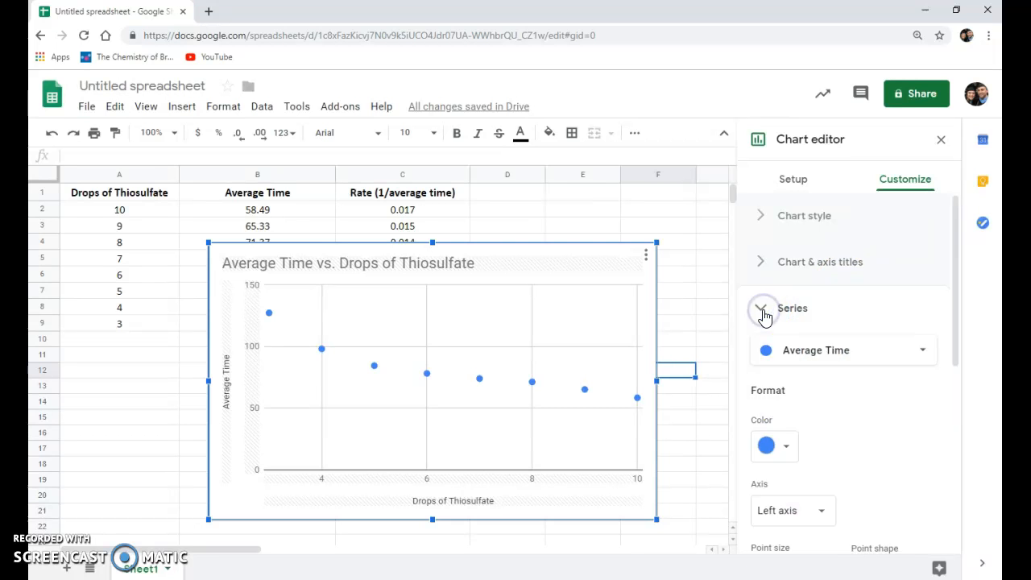
{"action": "scroll", "coordinate": [859, 311], "scroll_direction": "down", "scroll_amount": 3}
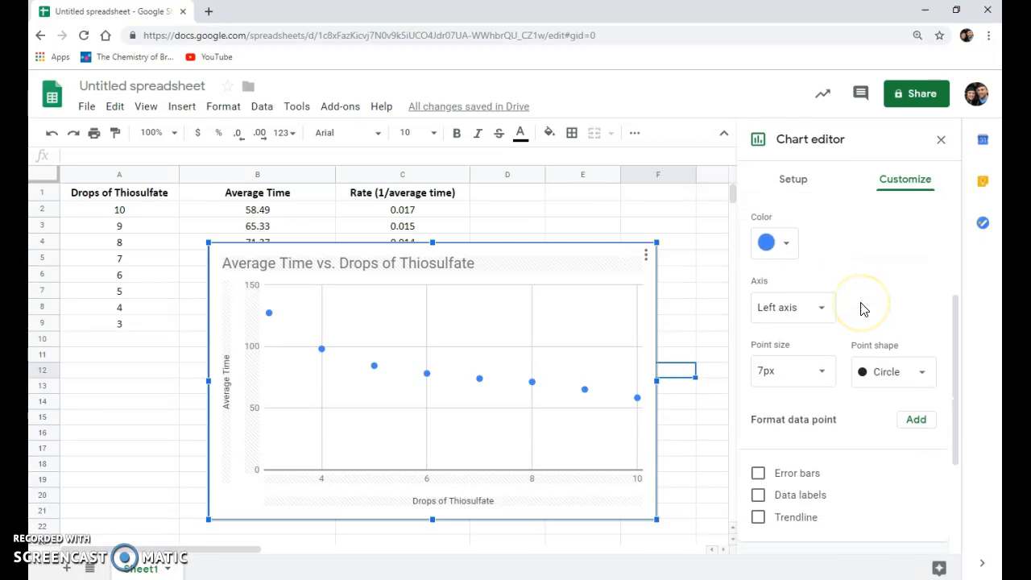
{"action": "scroll", "coordinate": [862, 308], "scroll_direction": "down", "scroll_amount": 2}
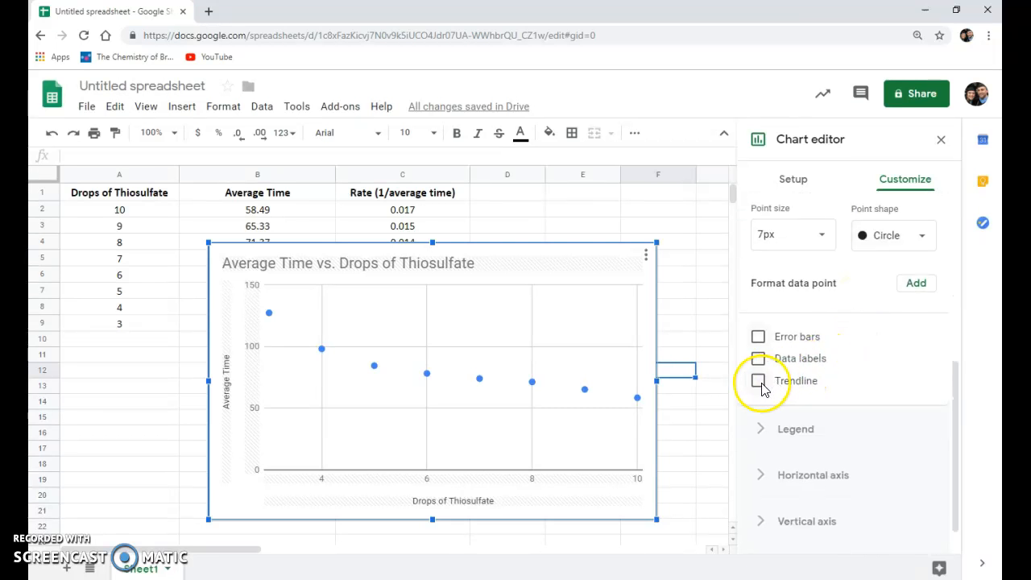
{"action": "left_click", "coordinate": [759, 382]}
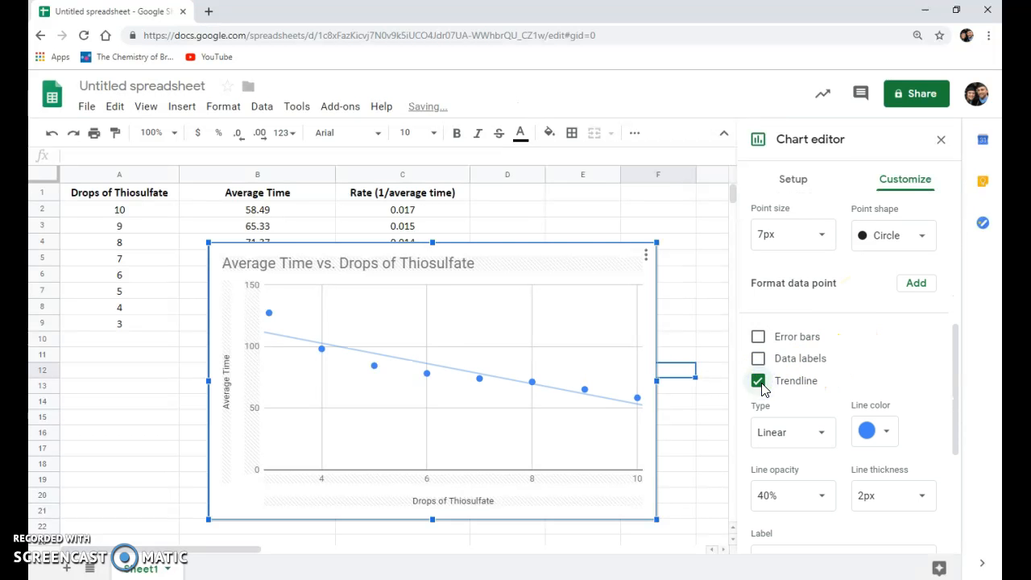
{"action": "left_click", "coordinate": [786, 438]}
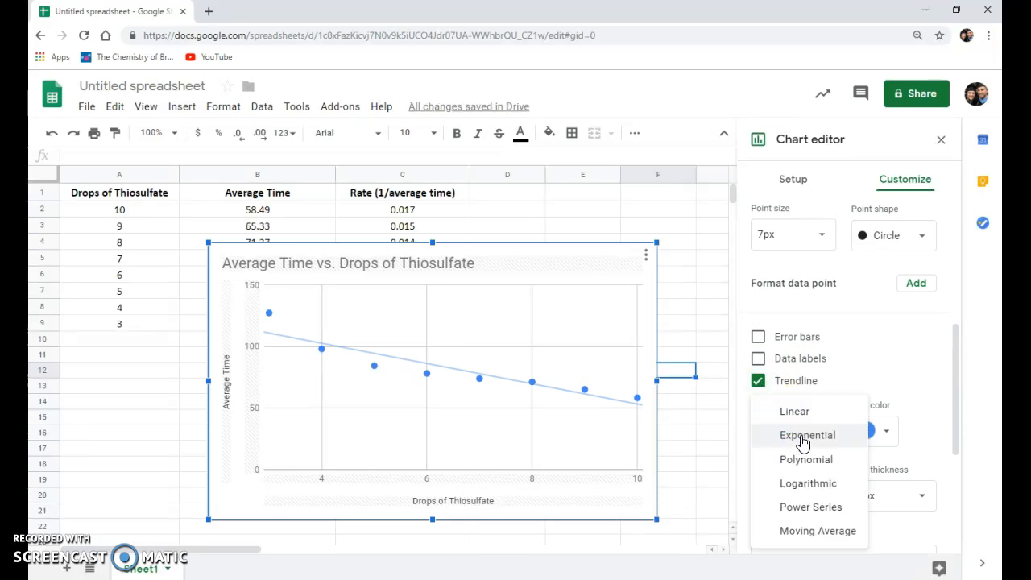
{"action": "left_click", "coordinate": [803, 439]}
{"action": "left_click", "coordinate": [685, 281]}
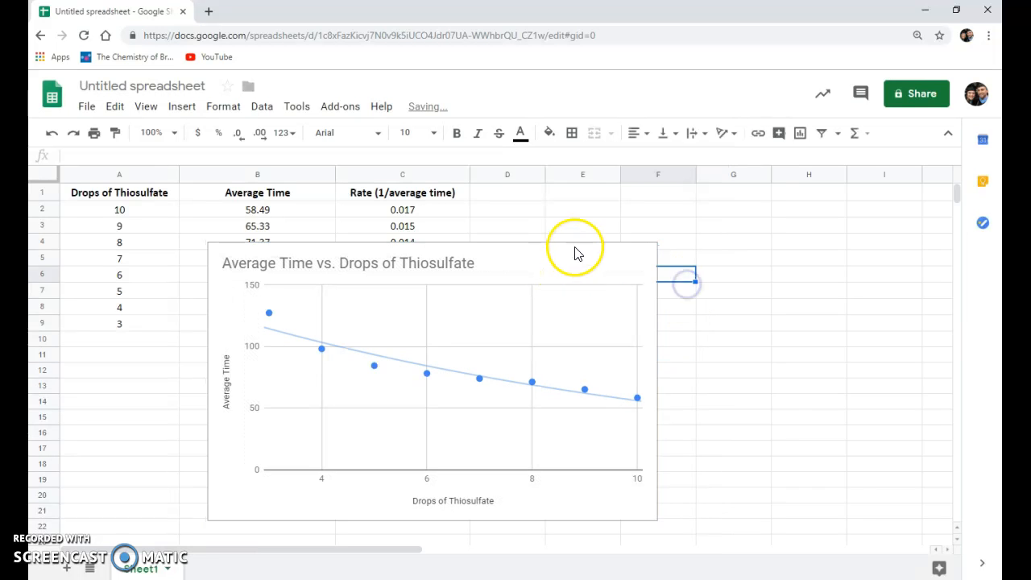
- Move the Average Time vs. Drops of Thiosulfate chart below the data table, starting at about row 11
{"action": "left_click_drag", "start_coordinate": [530, 278], "coordinate": [470, 364]}
{"action": "left_click", "coordinate": [615, 339]}
{"action": "scroll", "coordinate": [684, 341], "scroll_direction": "down", "scroll_amount": 1}
{"action": "scroll", "coordinate": [677, 340], "scroll_direction": "up", "scroll_amount": 1}
- Insert a chart from the thiosulfate drops in A2:A9 and the rates in C2:C9
{"action": "left_click_drag", "start_coordinate": [129, 210], "coordinate": [143, 323]}
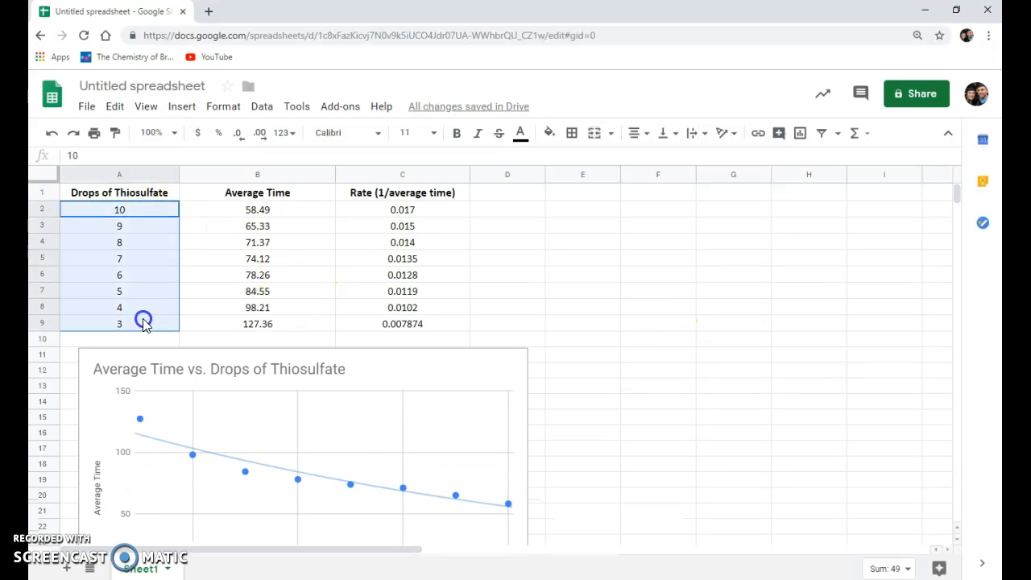
{"action": "left_click_drag", "start_coordinate": [407, 211], "coordinate": [411, 327]}
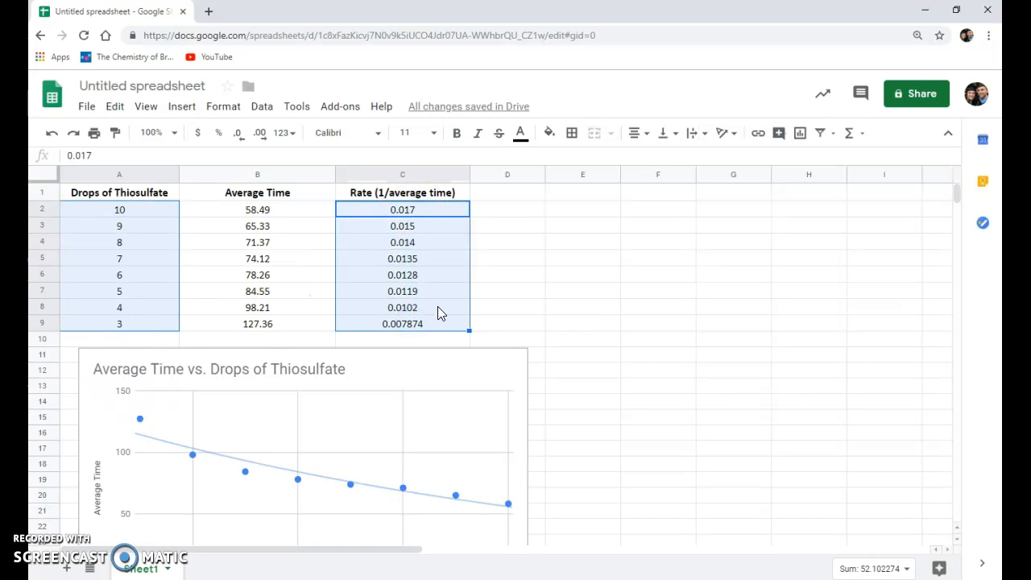
{"action": "left_click", "coordinate": [181, 107]}
{"action": "left_click", "coordinate": [212, 315]}
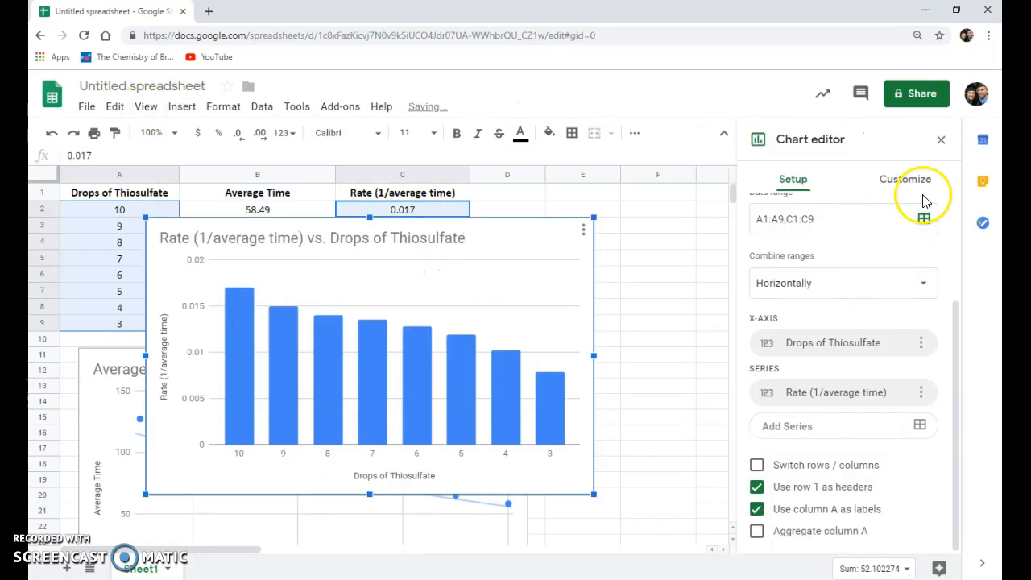
- Change the new rate chart's type to Scatter chart
{"action": "scroll", "coordinate": [833, 250], "scroll_direction": "up", "scroll_amount": 2}
{"action": "left_click", "coordinate": [824, 241]}
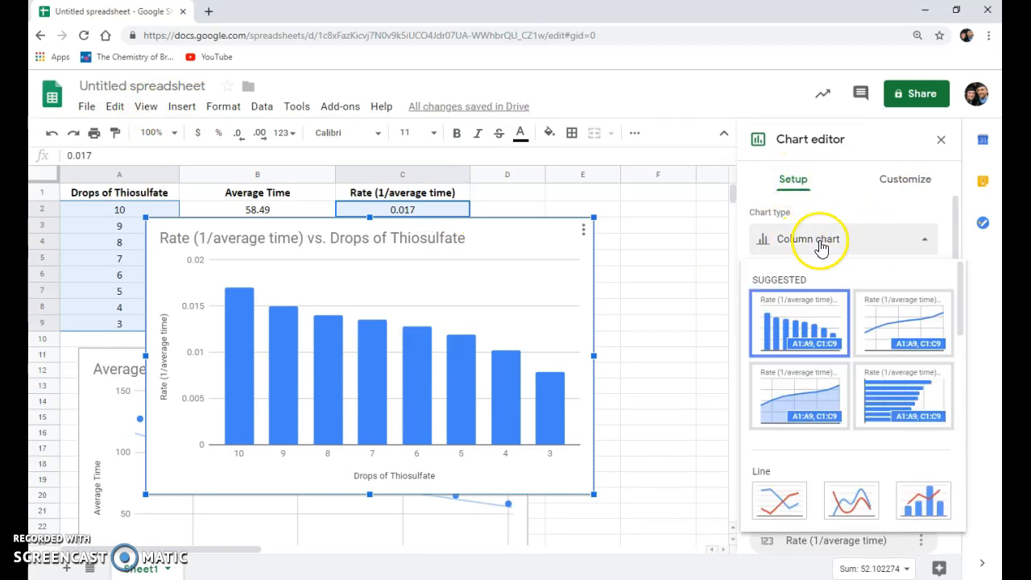
{"action": "scroll", "coordinate": [843, 334], "scroll_direction": "down", "scroll_amount": 5}
{"action": "left_click", "coordinate": [788, 417]}
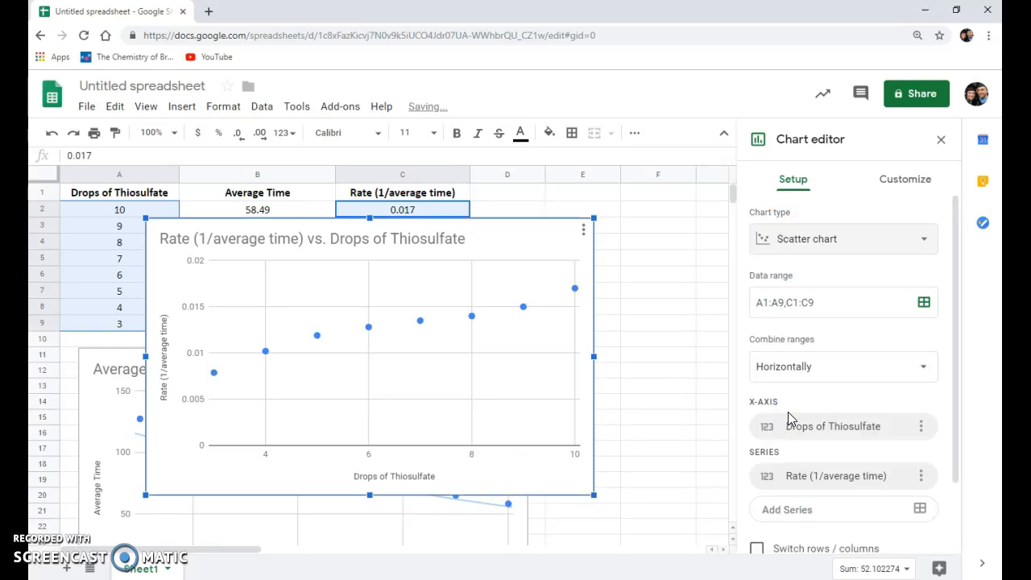
- Add a Linear trendline to the Rate (1/average time) series of the new scatter chart
{"action": "left_click", "coordinate": [899, 187]}
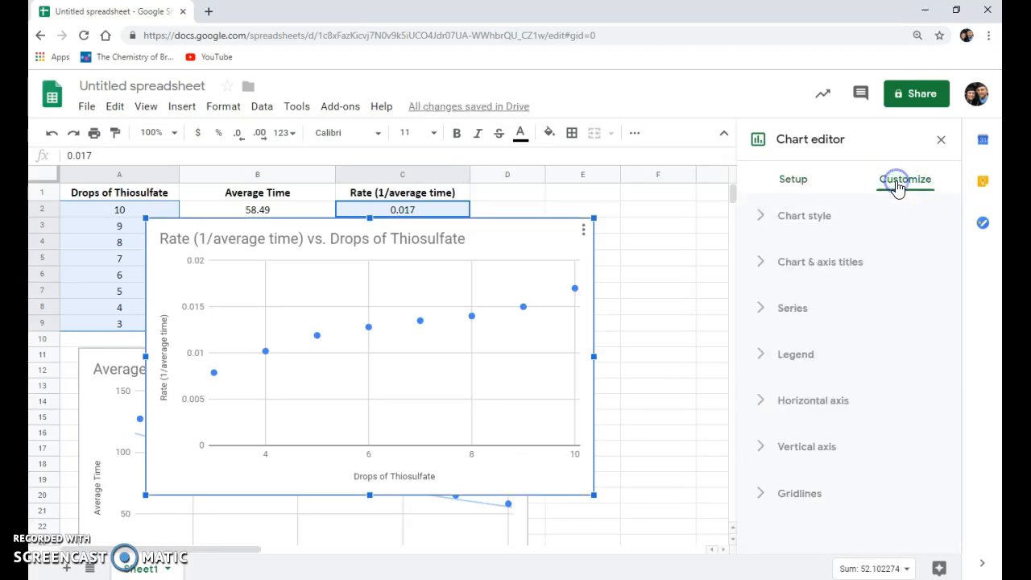
{"action": "left_click", "coordinate": [792, 310]}
{"action": "scroll", "coordinate": [796, 316], "scroll_direction": "down", "scroll_amount": 3}
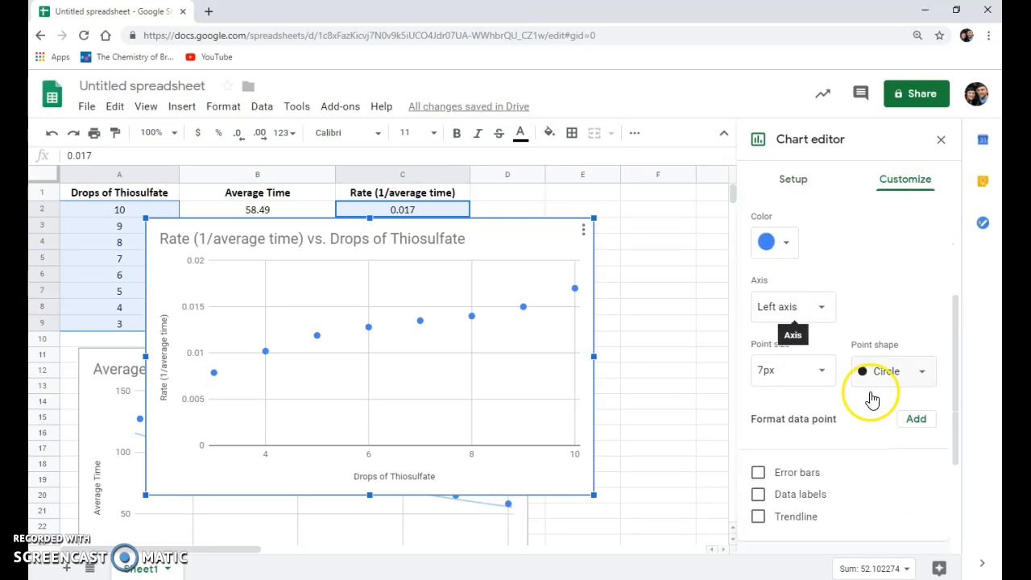
{"action": "left_click", "coordinate": [759, 517]}
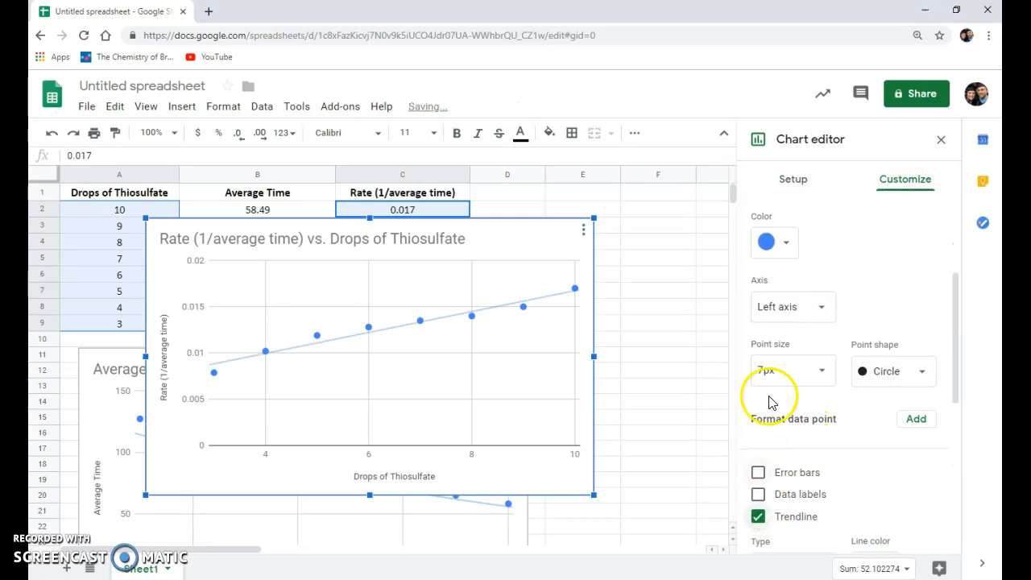
{"action": "scroll", "coordinate": [771, 398], "scroll_direction": "down", "scroll_amount": 2}
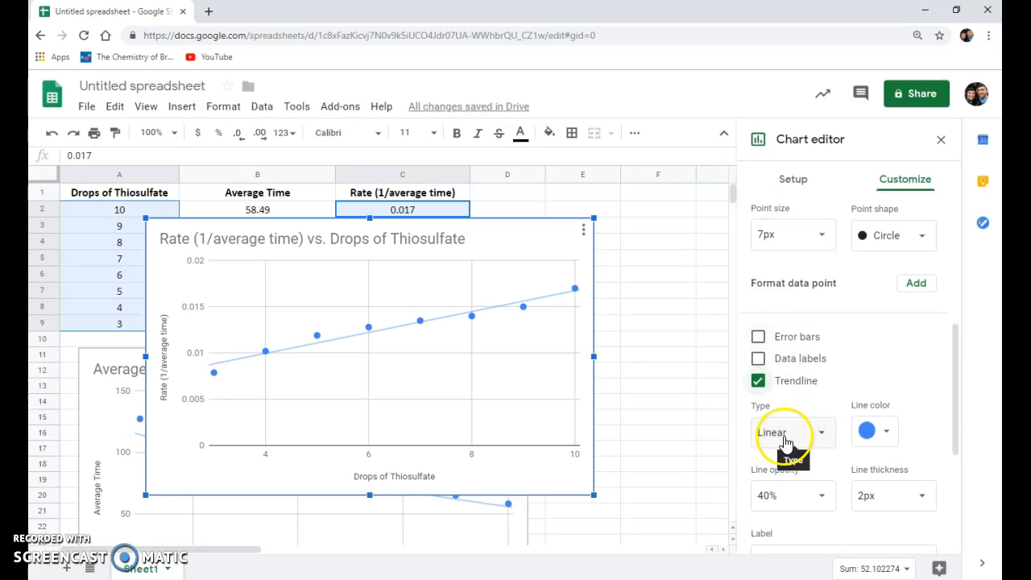
{"action": "left_click", "coordinate": [663, 386]}
- Move the Rate (1/average time) vs. Drops of Thiosulfate chart beside the data table, starting at about column D
{"action": "scroll", "coordinate": [548, 228], "scroll_direction": "down", "scroll_amount": 2}
{"action": "scroll", "coordinate": [507, 234], "scroll_direction": "up", "scroll_amount": 2}
{"action": "left_click", "coordinate": [717, 261]}
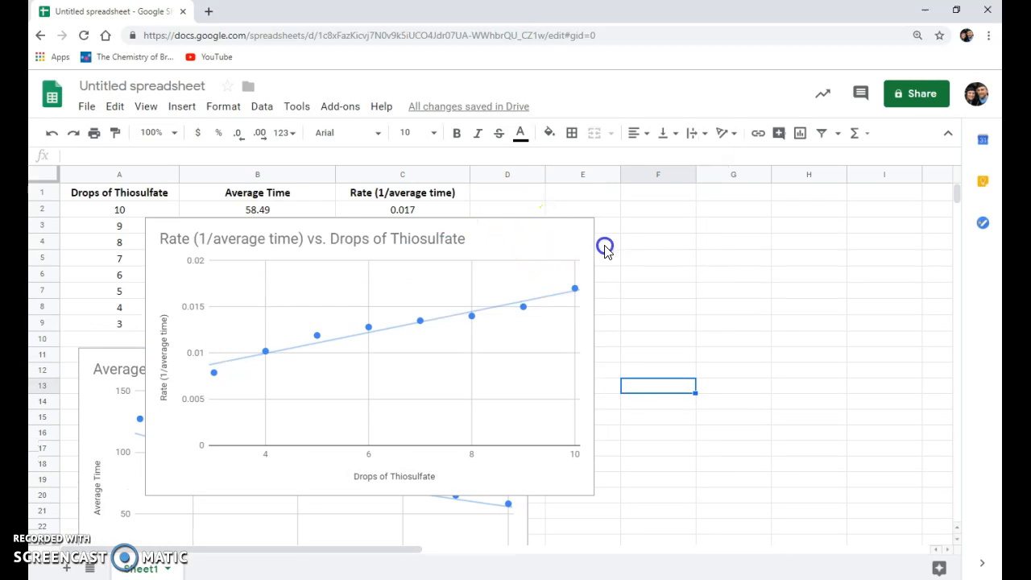
{"action": "left_click_drag", "start_coordinate": [509, 242], "coordinate": [856, 214]}
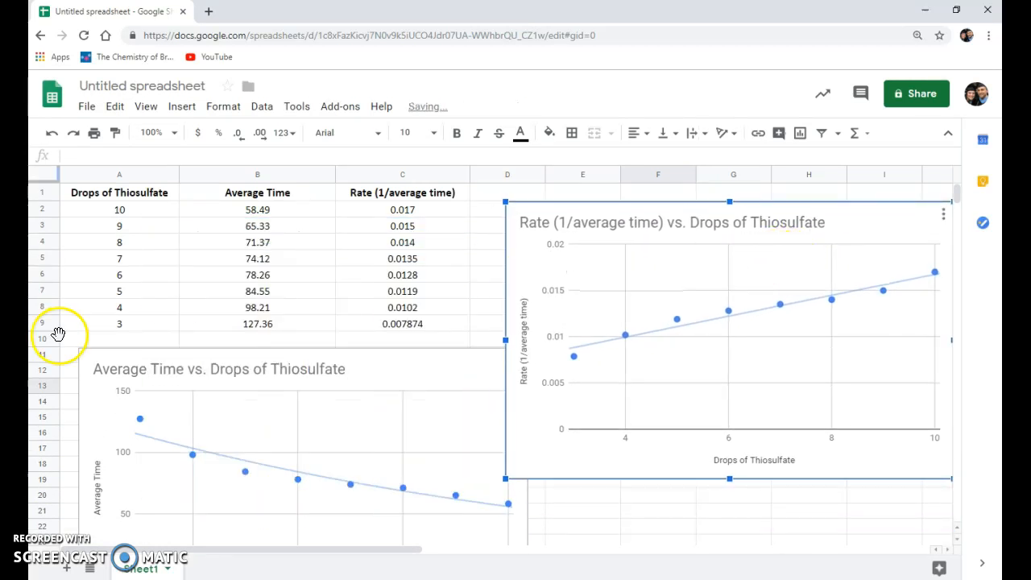